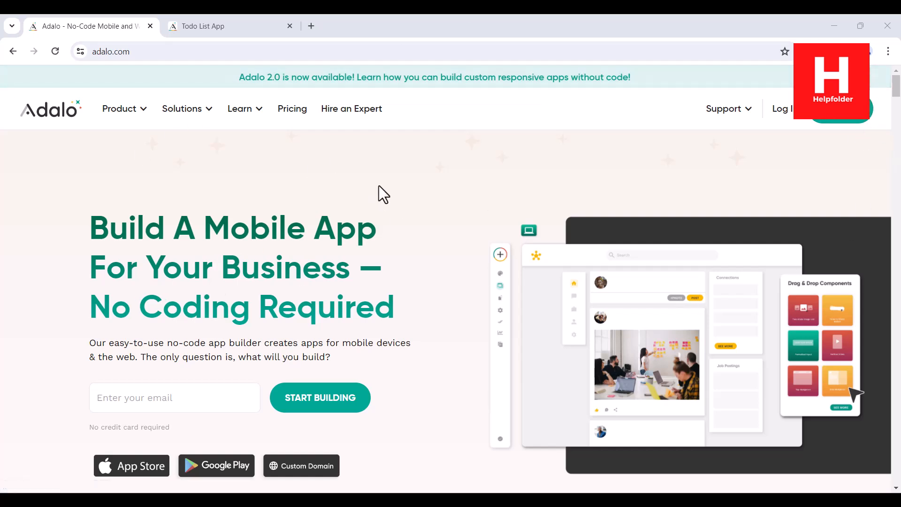
Step: Switch to the Todo List App editor and start a new app for the Mobile, Tablet, & Desktop platform
{"action": "left_click", "coordinate": [212, 30]}
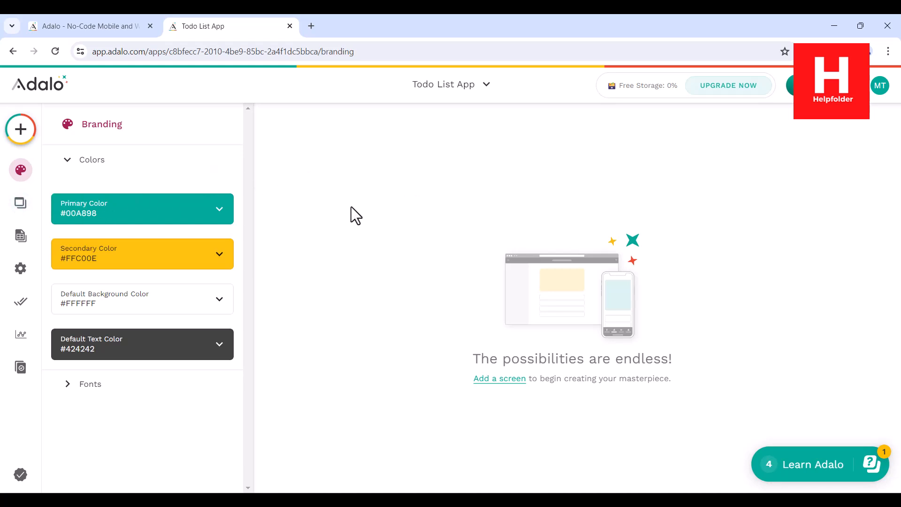
{"action": "left_click", "coordinate": [486, 87]}
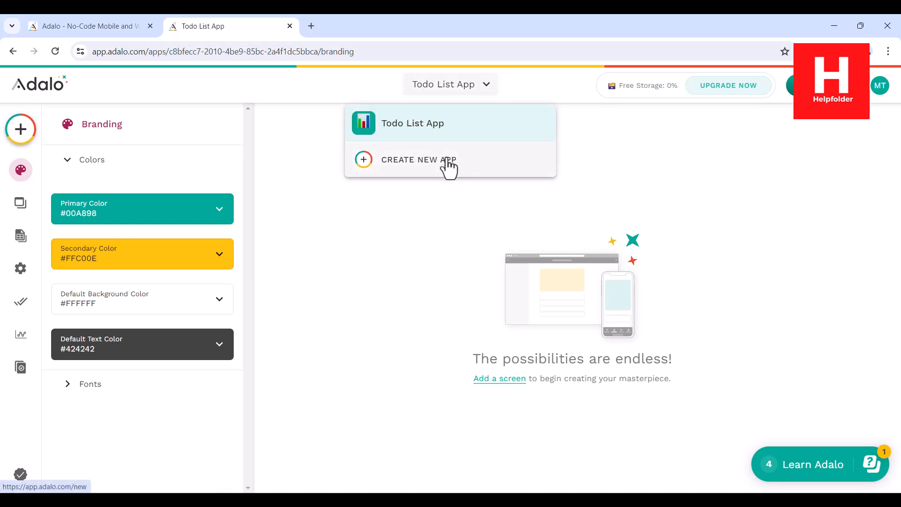
{"action": "left_click", "coordinate": [413, 162]}
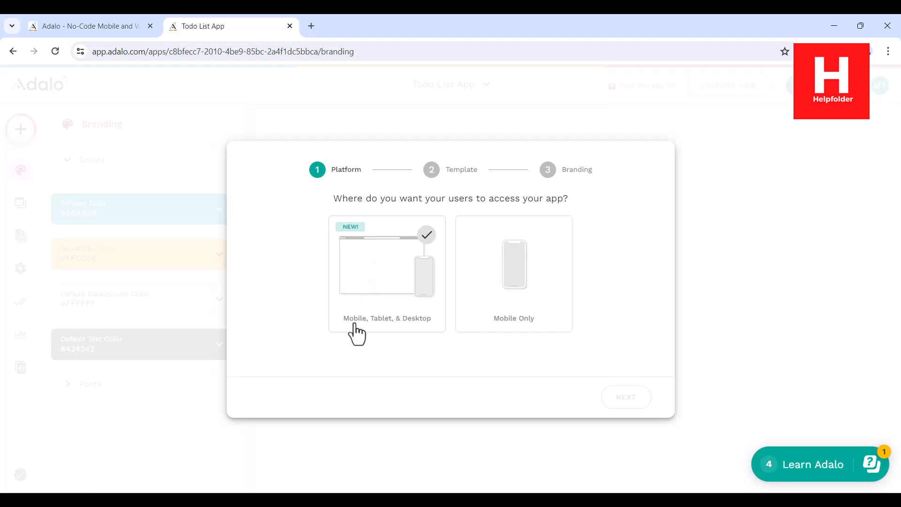
{"action": "left_click", "coordinate": [362, 280]}
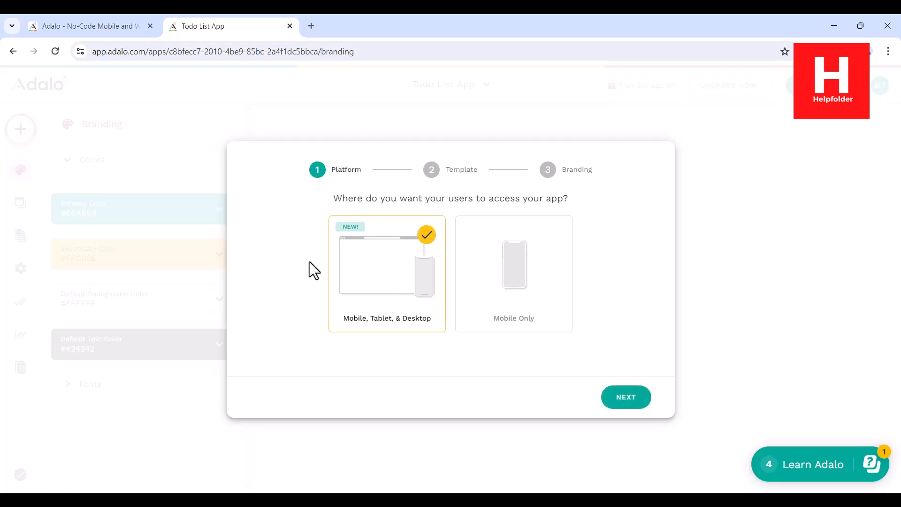
{"action": "left_click", "coordinate": [627, 404]}
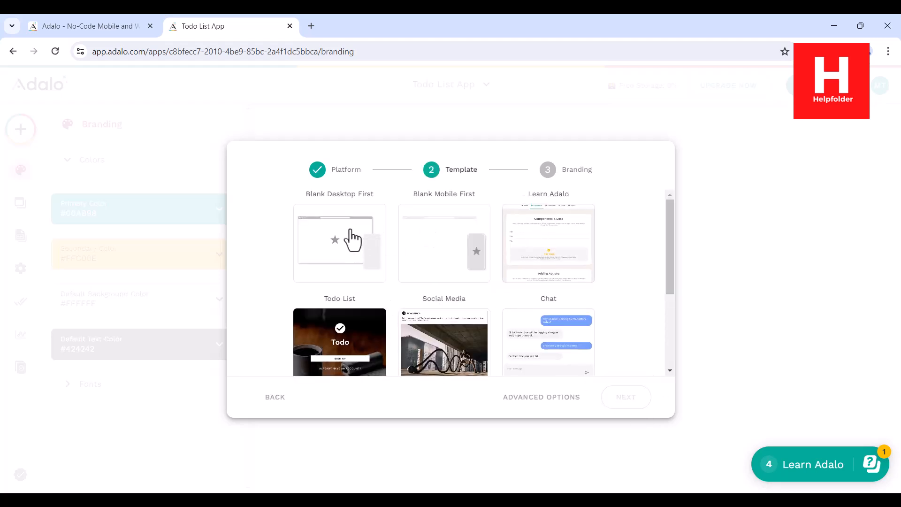
Step: Choose the Blank Desktop First template for the new app
{"action": "scroll", "coordinate": [632, 258], "scroll_direction": "down", "scroll_amount": 3}
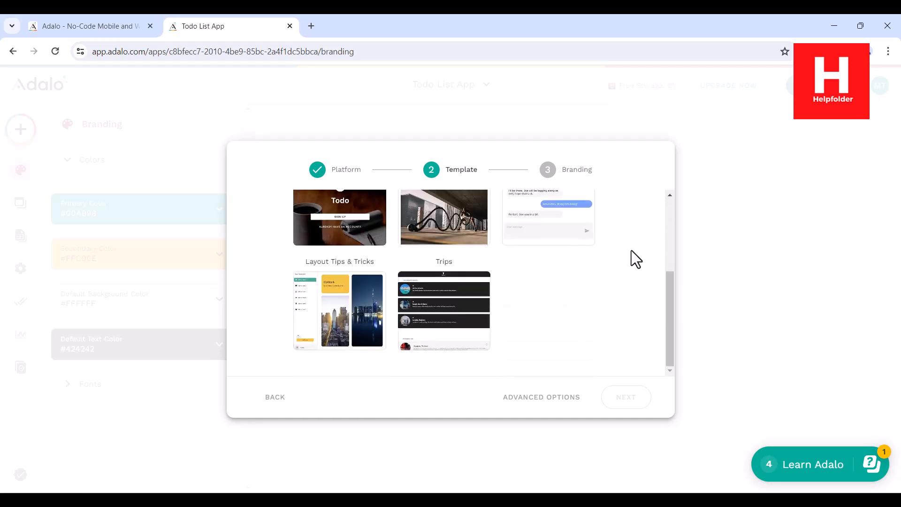
{"action": "scroll", "coordinate": [634, 258], "scroll_direction": "up", "scroll_amount": 3}
{"action": "left_click", "coordinate": [331, 246]}
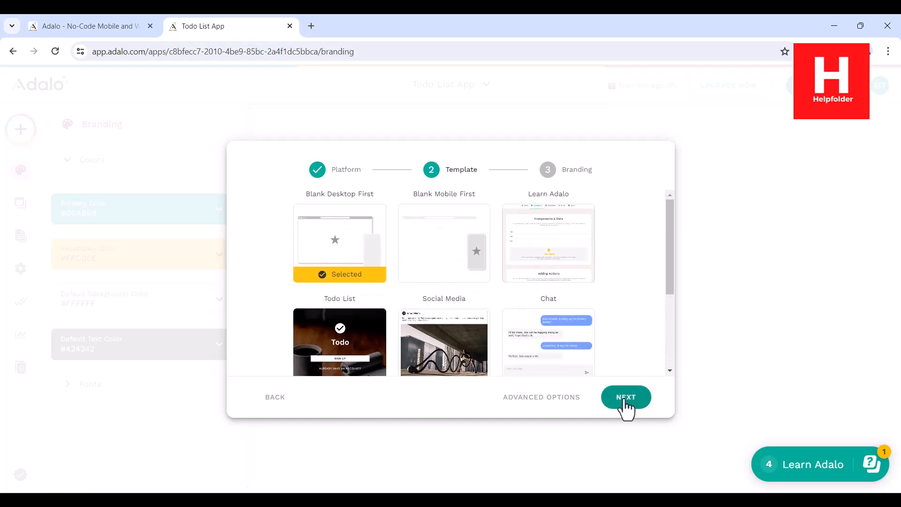
{"action": "left_click", "coordinate": [627, 406]}
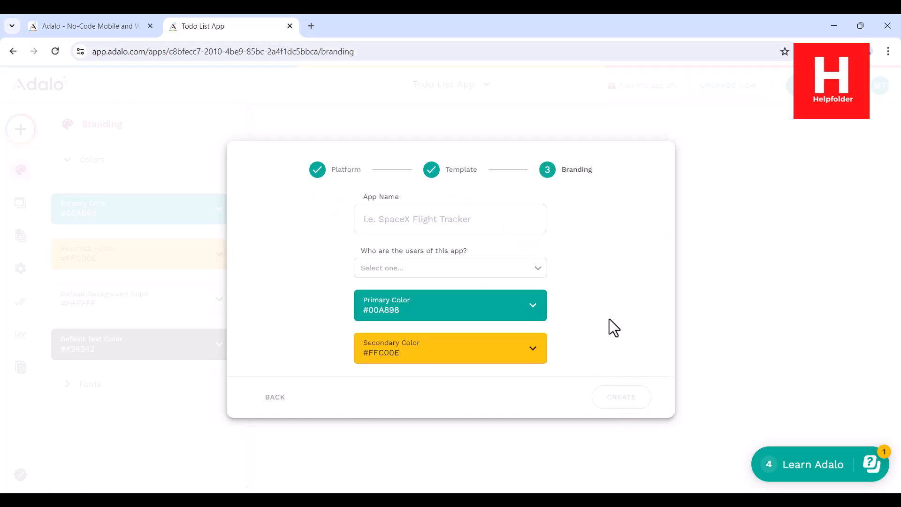
Step: Name the app Sales Tracker, set its users to Internal users (coworkers or employees), and create it with the default colors
{"action": "left_click", "coordinate": [394, 222]}
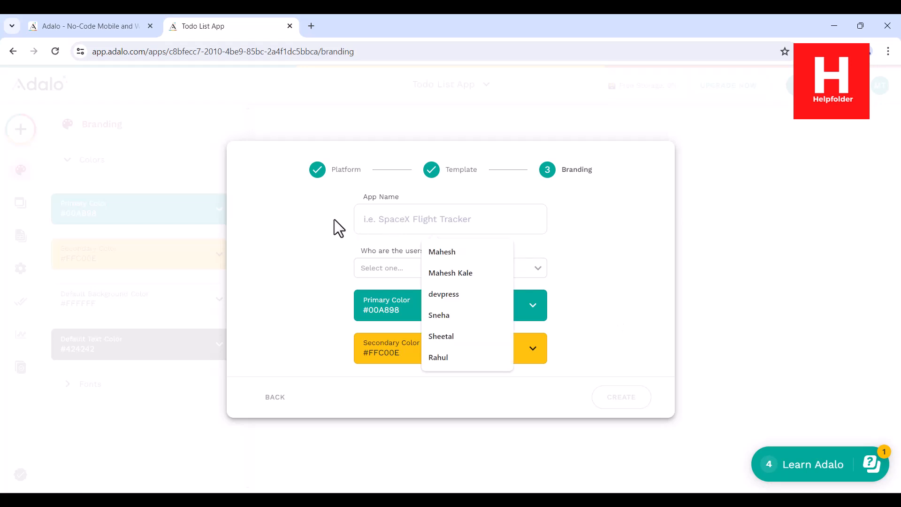
{"action": "left_click", "coordinate": [350, 270]}
{"action": "left_click", "coordinate": [378, 216]}
{"action": "type", "text": "Sales Tracker"}
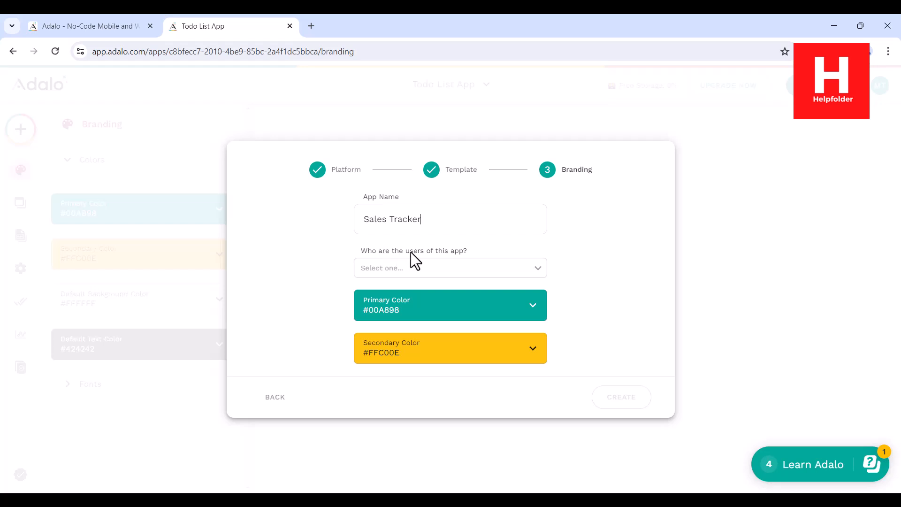
{"action": "left_click", "coordinate": [440, 267]}
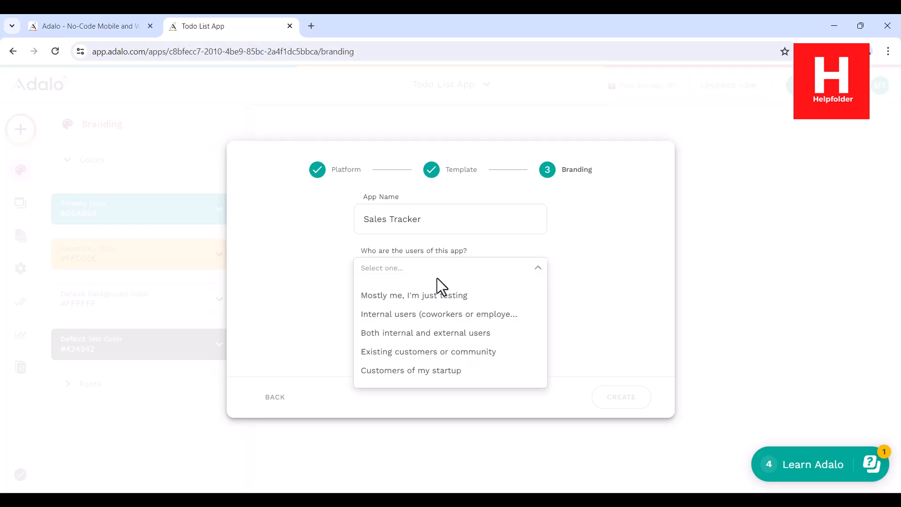
{"action": "left_click", "coordinate": [448, 315]}
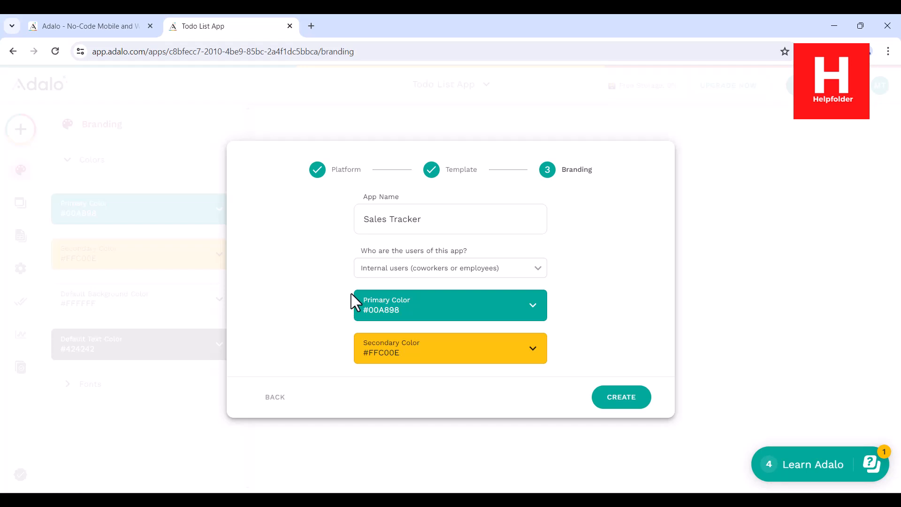
{"action": "left_click", "coordinate": [610, 397]}
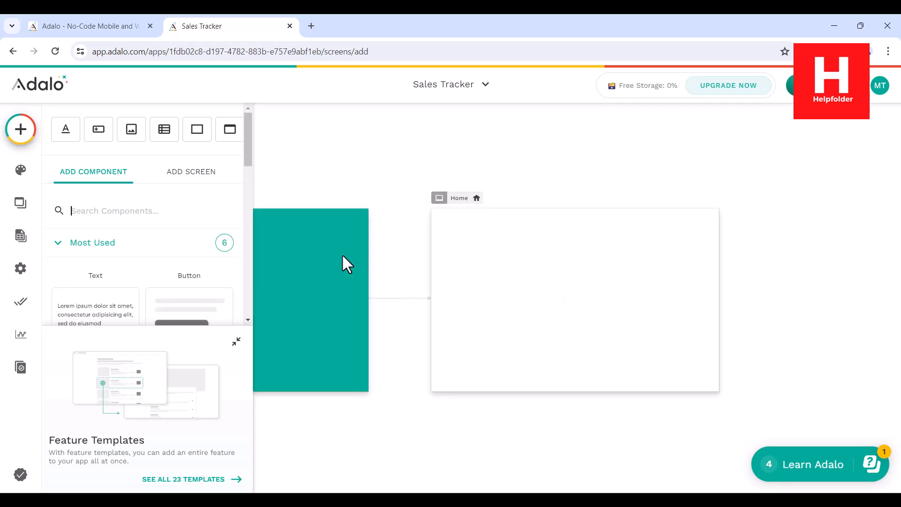
Step: Preview the staging version of the app, examine its welcome and Sign Up screens, and return to the editor
{"action": "left_click", "coordinate": [322, 140]}
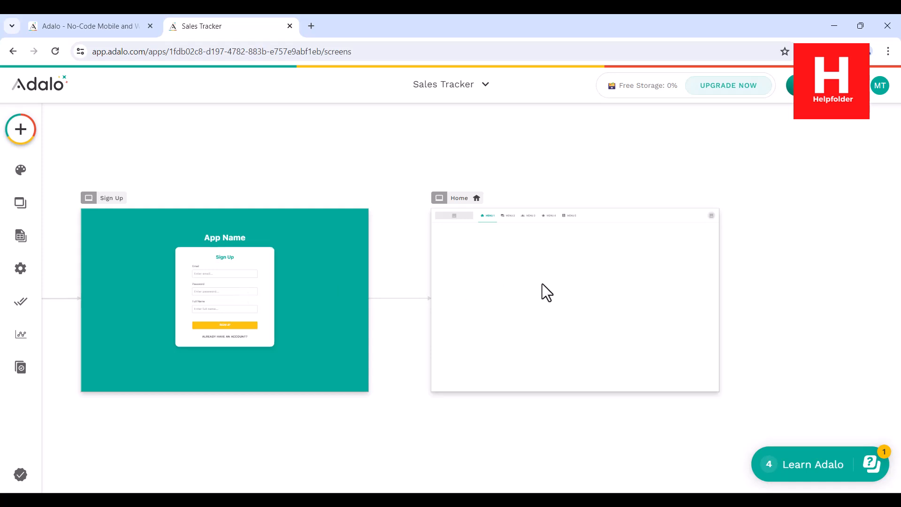
{"action": "left_click", "coordinate": [791, 84]}
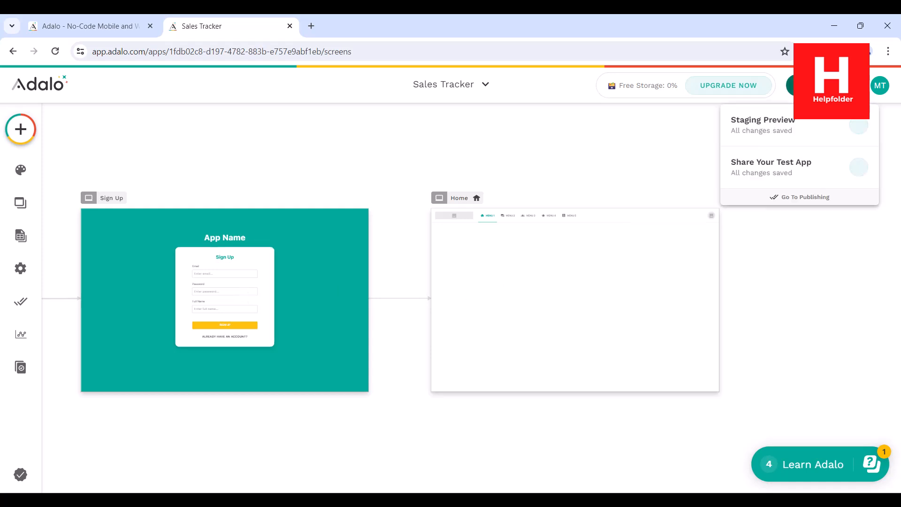
{"action": "left_click", "coordinate": [770, 136]}
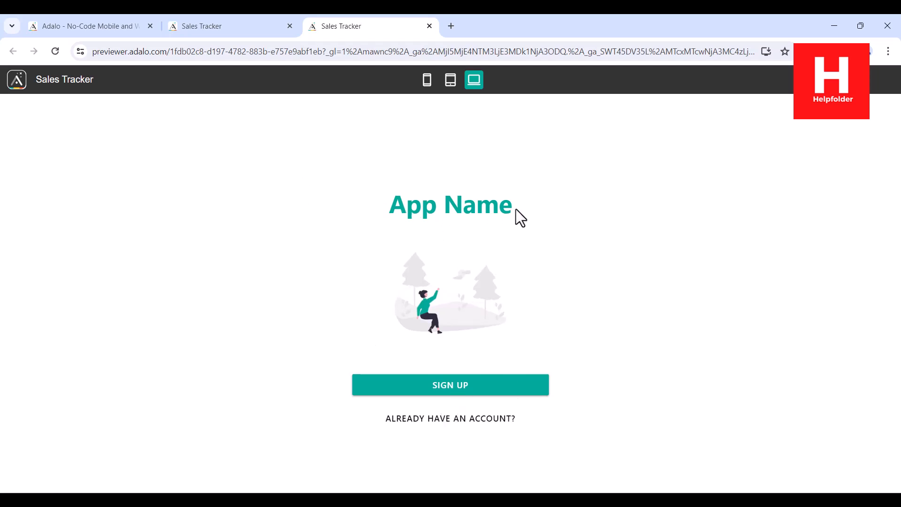
{"action": "left_click", "coordinate": [458, 393]}
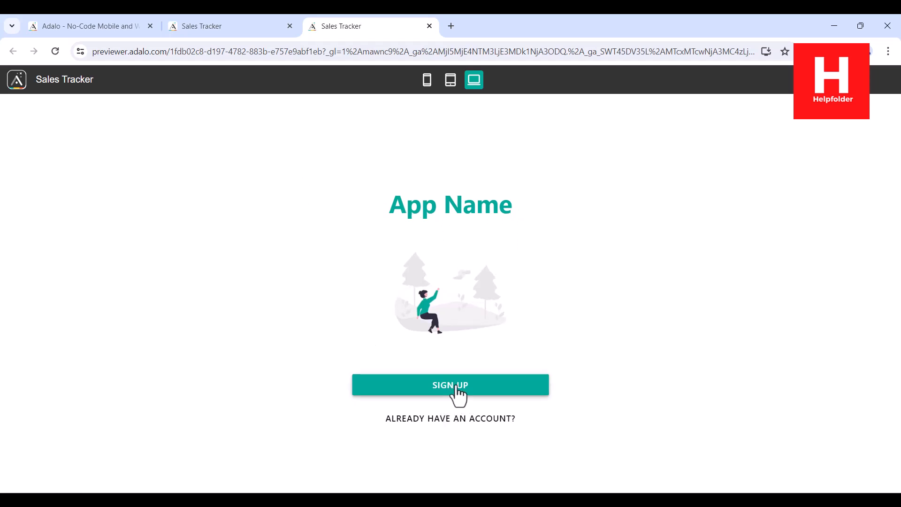
{"action": "left_click", "coordinate": [395, 303]}
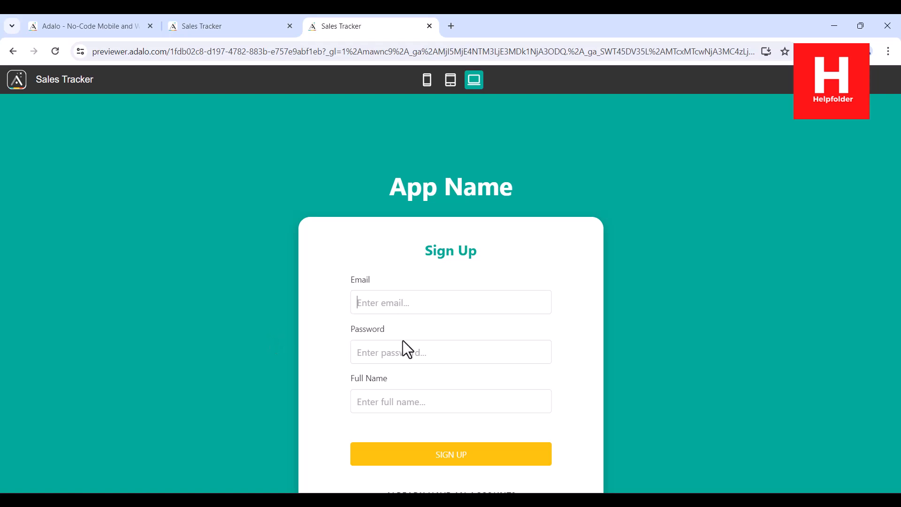
{"action": "left_click", "coordinate": [357, 346]}
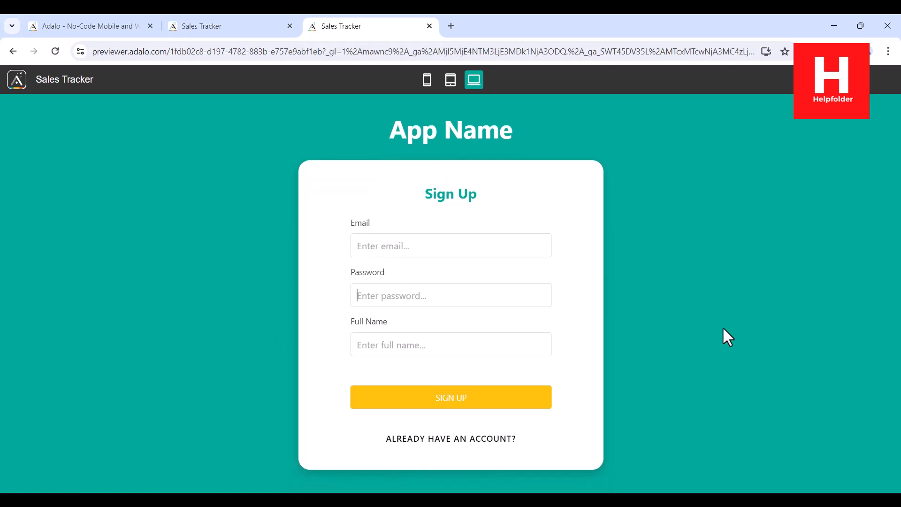
{"action": "scroll", "coordinate": [723, 329], "scroll_direction": "up", "scroll_amount": 1}
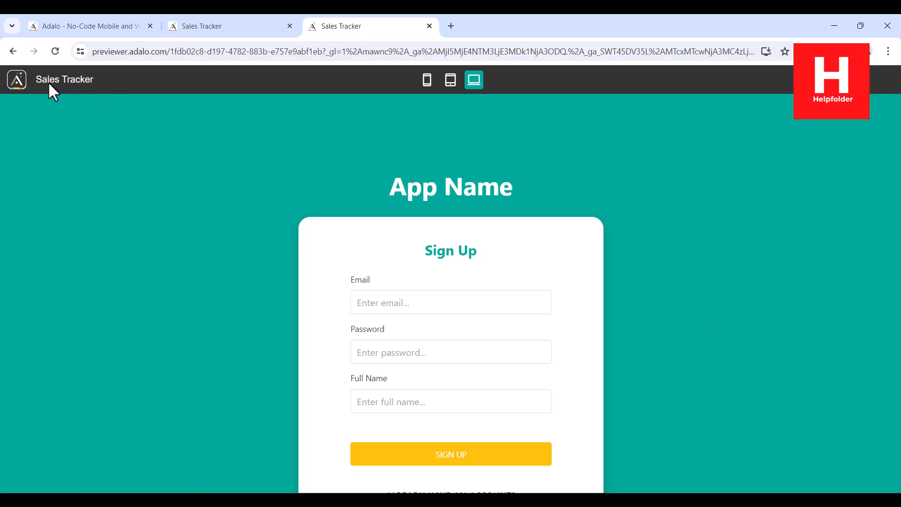
{"action": "left_click", "coordinate": [429, 26]}
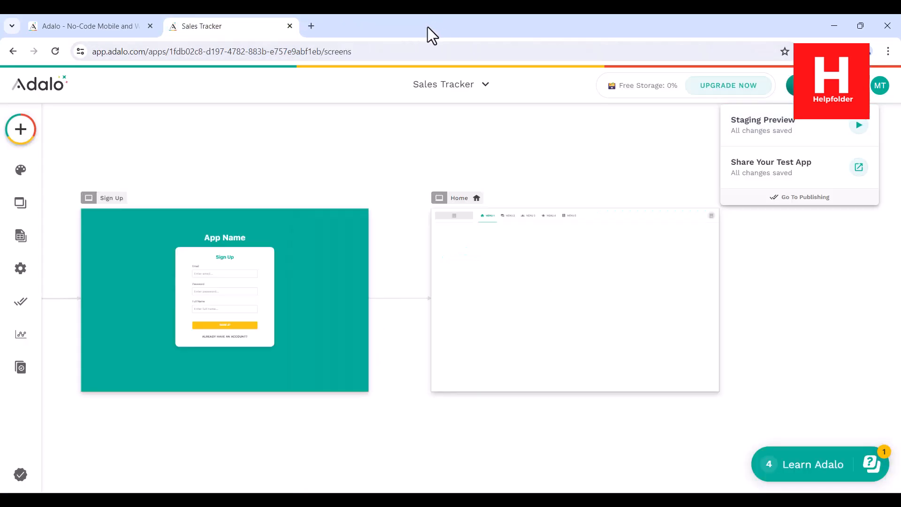
{"action": "left_click", "coordinate": [458, 290]}
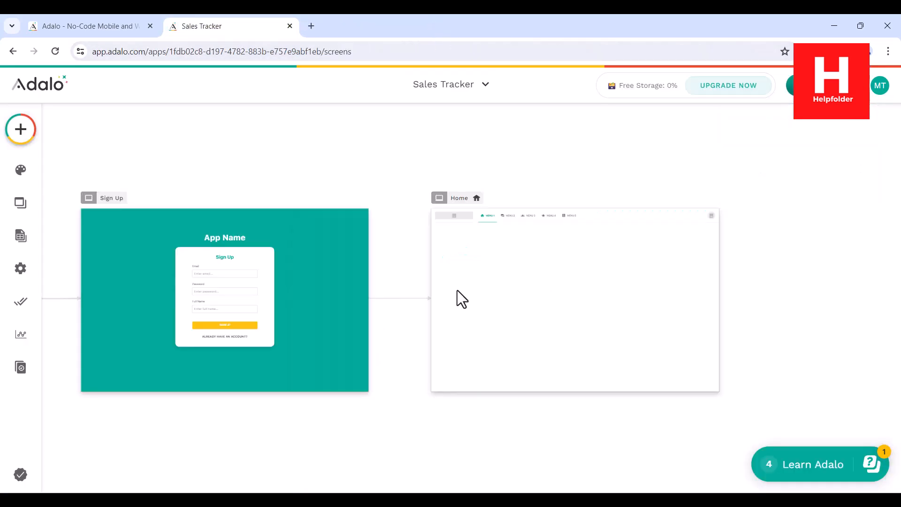
Step: Delete the Log In, Sign Up and Welcome screens so that only the Home screen remains
{"action": "left_click", "coordinate": [20, 204]}
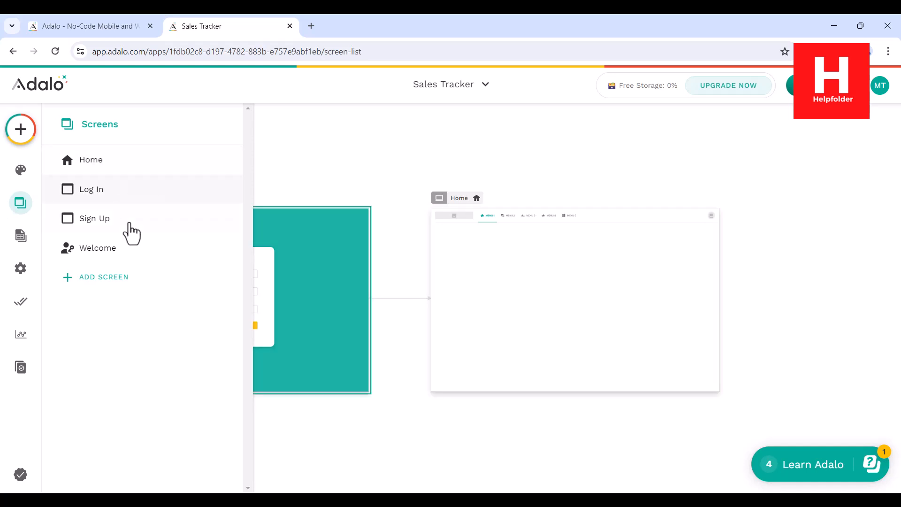
{"action": "left_click", "coordinate": [173, 198]}
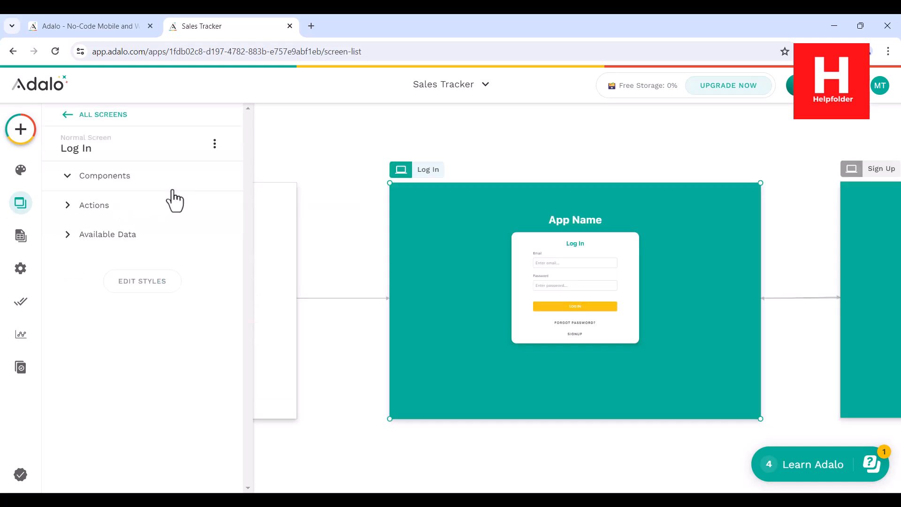
{"action": "left_click", "coordinate": [214, 144]}
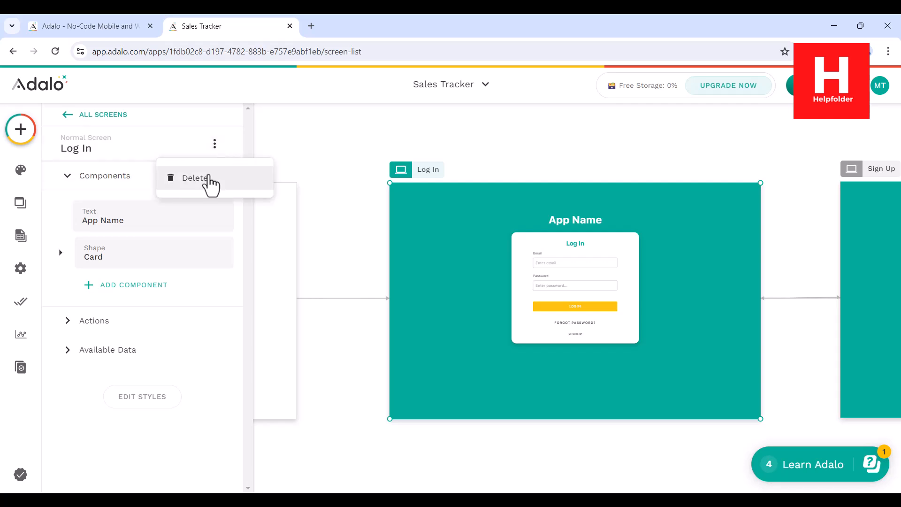
{"action": "left_click", "coordinate": [207, 178]}
{"action": "left_click", "coordinate": [143, 195]}
{"action": "left_click", "coordinate": [215, 144]}
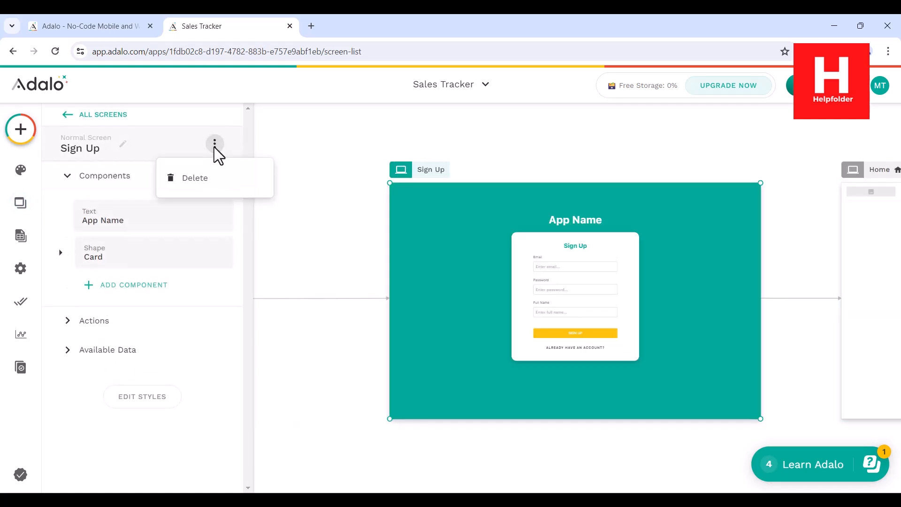
{"action": "left_click", "coordinate": [215, 179]}
{"action": "left_click", "coordinate": [145, 190]}
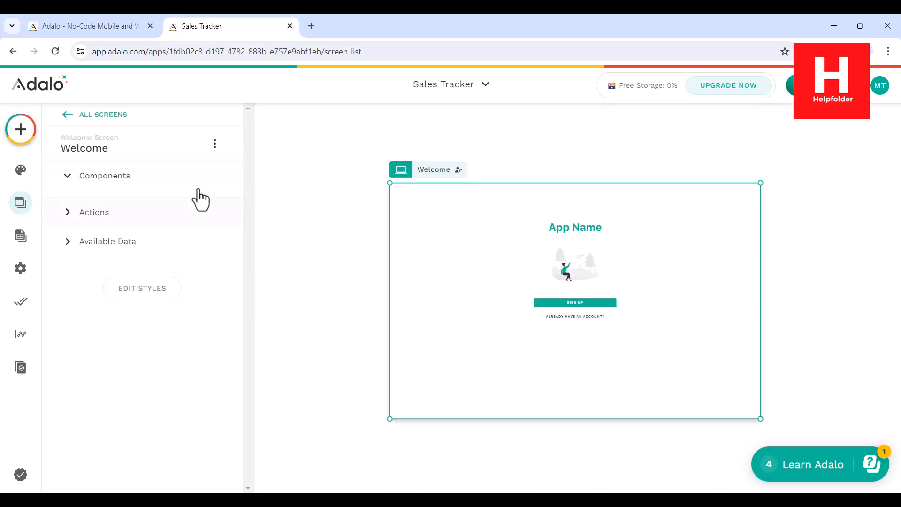
{"action": "left_click", "coordinate": [215, 143]}
{"action": "left_click", "coordinate": [211, 184]}
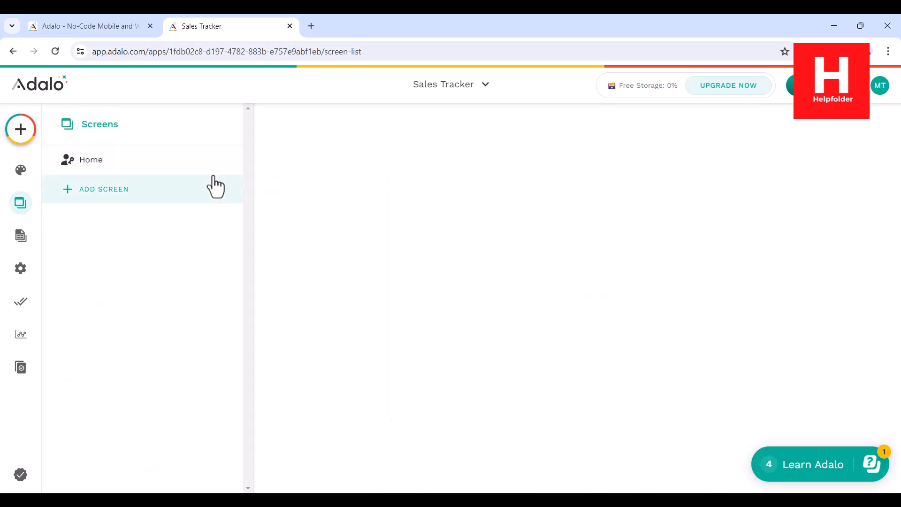
{"action": "left_click", "coordinate": [136, 173]}
{"action": "left_click", "coordinate": [269, 211]}
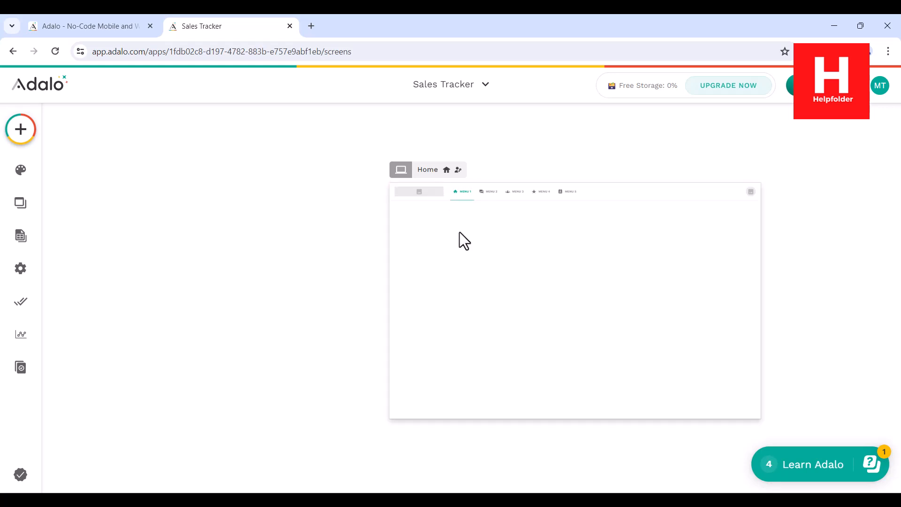
{"action": "right_click", "coordinate": [460, 256]}
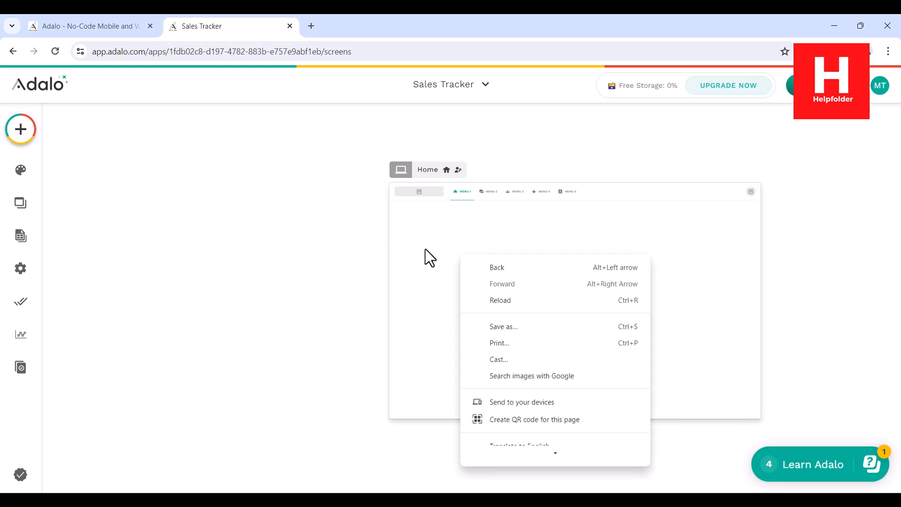
{"action": "left_click", "coordinate": [421, 253]}
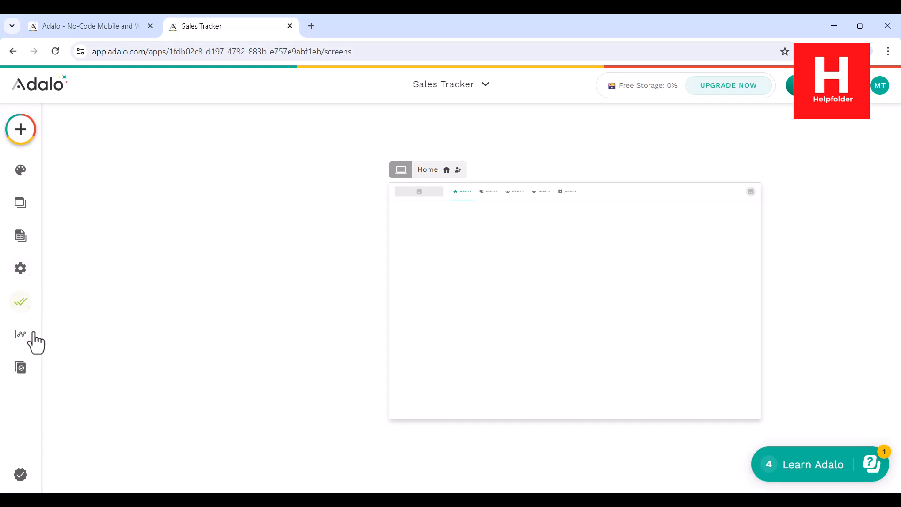
Step: Add a database collection named Demo
{"action": "left_click", "coordinate": [21, 237]}
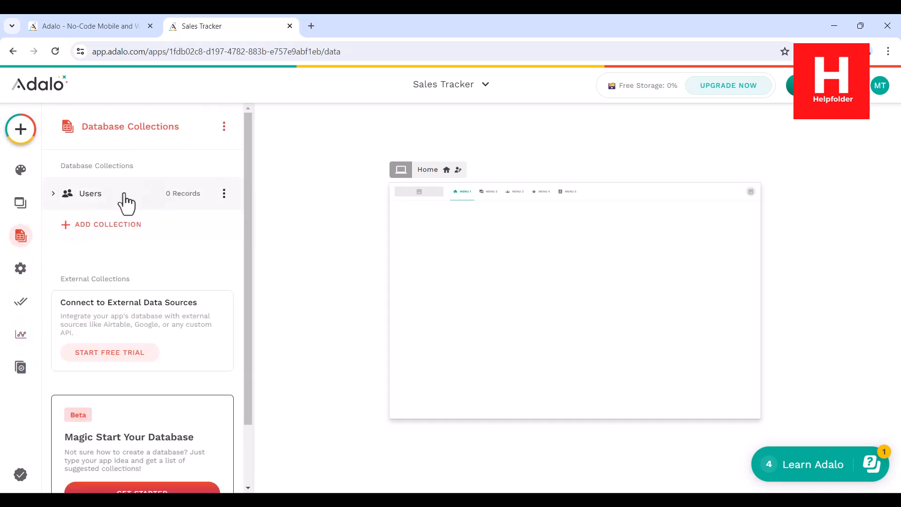
{"action": "left_click", "coordinate": [111, 225]}
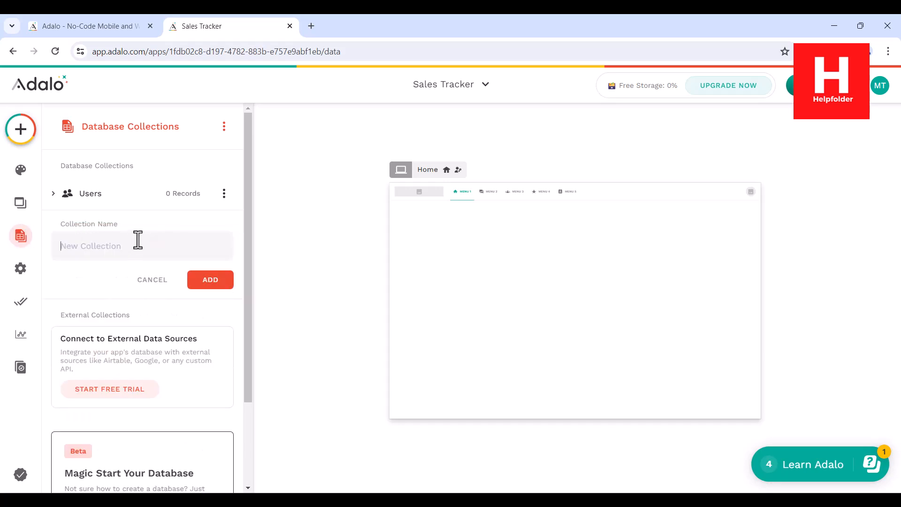
{"action": "type", "text": "Demo"}
{"action": "left_click", "coordinate": [210, 279]}
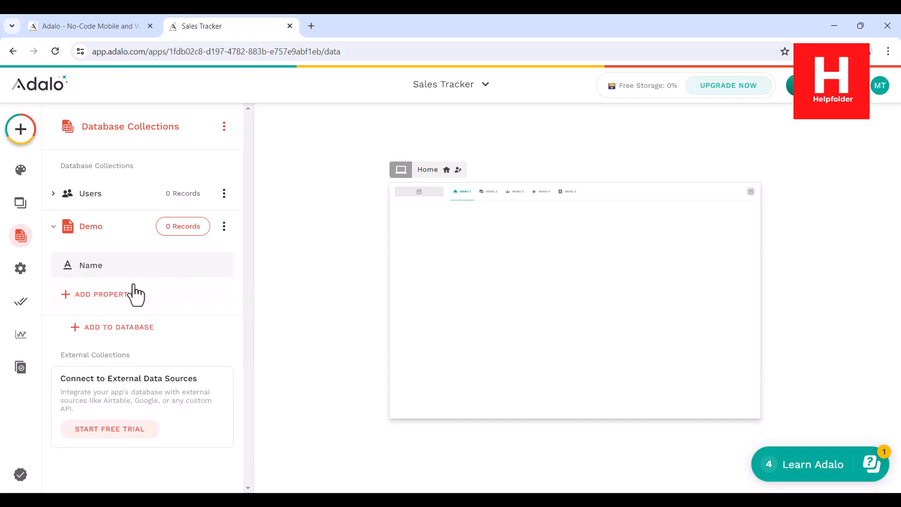
Step: Add a text property named Phone to the Demo collection
{"action": "left_click", "coordinate": [106, 295]}
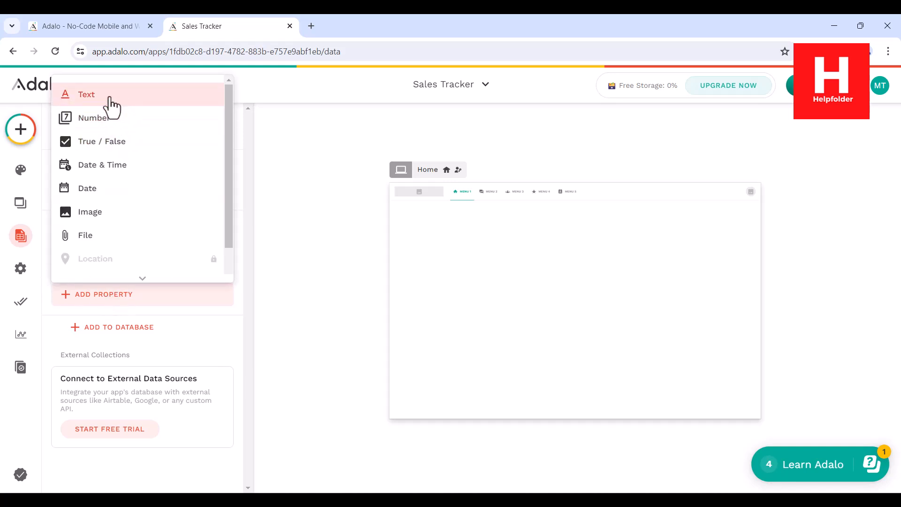
{"action": "left_click", "coordinate": [108, 95]}
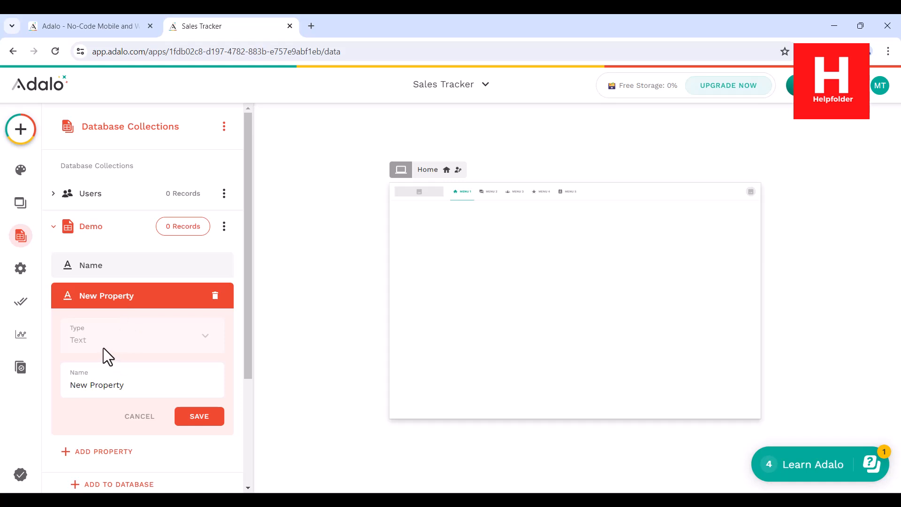
{"action": "left_click_drag", "start_coordinate": [136, 386], "coordinate": [52, 379]}
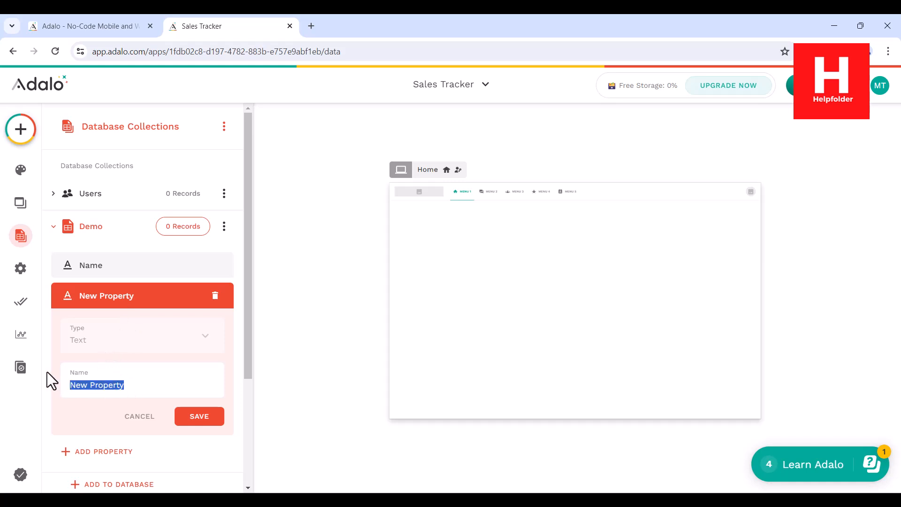
{"action": "key", "text": "BackSpace"}
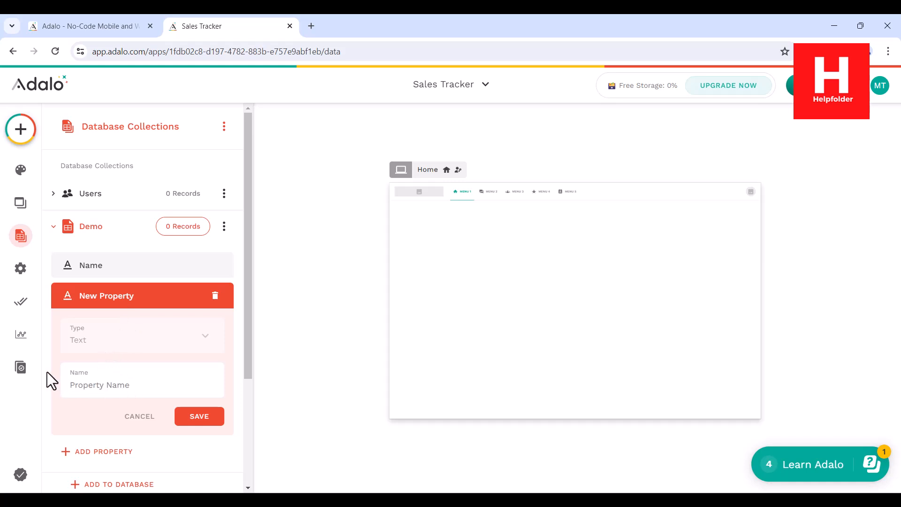
{"action": "type", "text": "Phone"}
{"action": "left_click", "coordinate": [201, 419]}
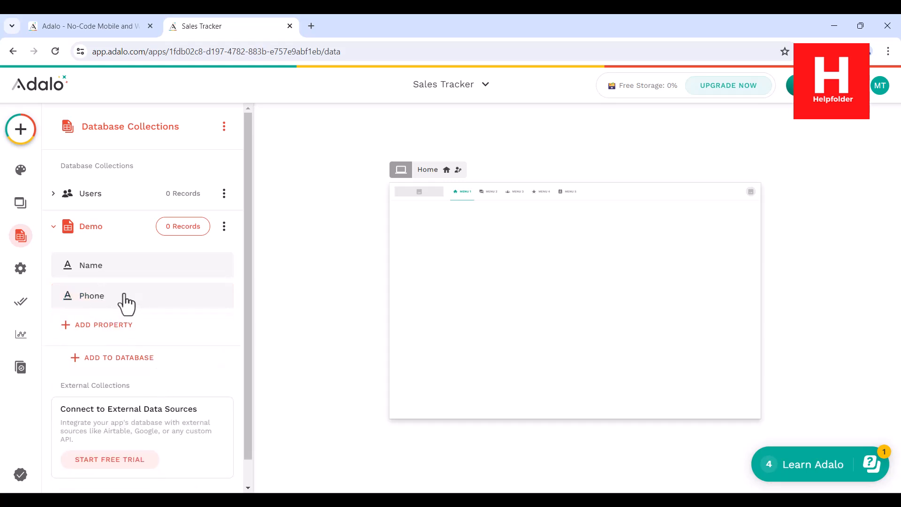
Step: Add a number property named ID to the Demo collection and move it above the Name property
{"action": "left_click", "coordinate": [96, 325]}
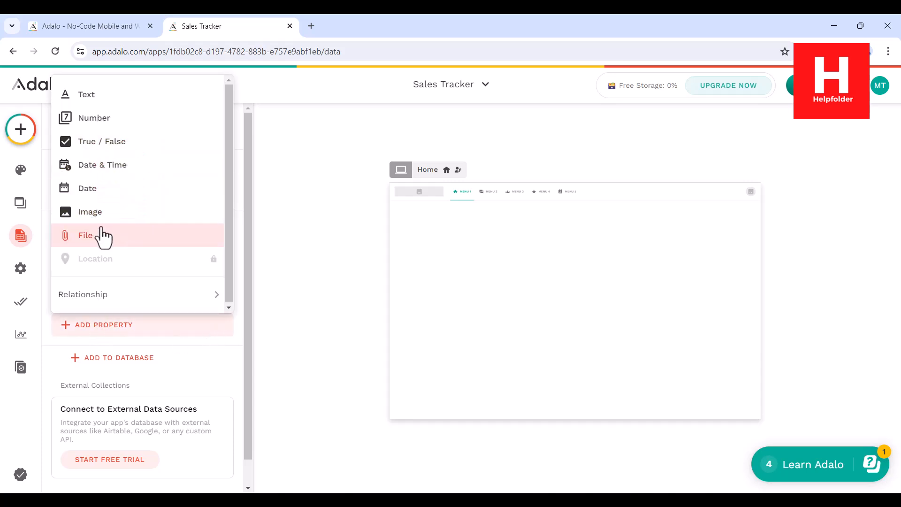
{"action": "left_click", "coordinate": [113, 120]}
{"action": "left_click_drag", "start_coordinate": [134, 418], "coordinate": [45, 428]}
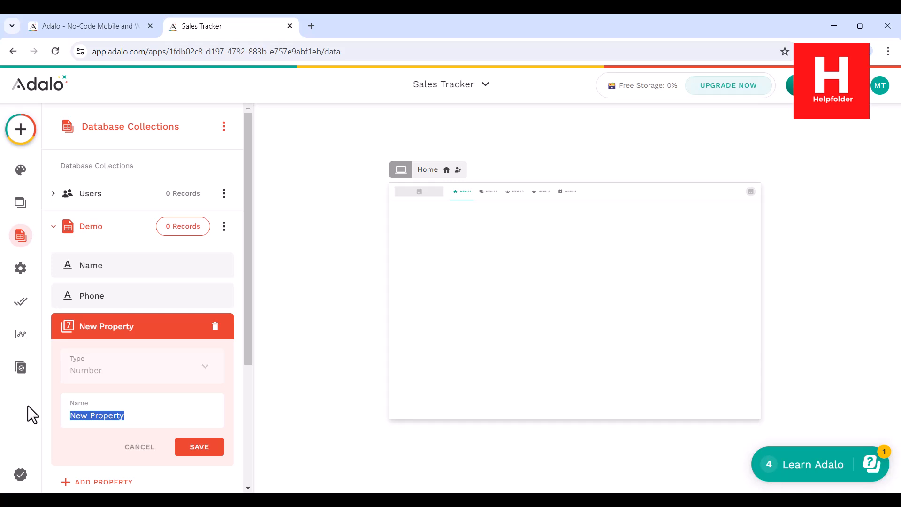
{"action": "type", "text": "ID"}
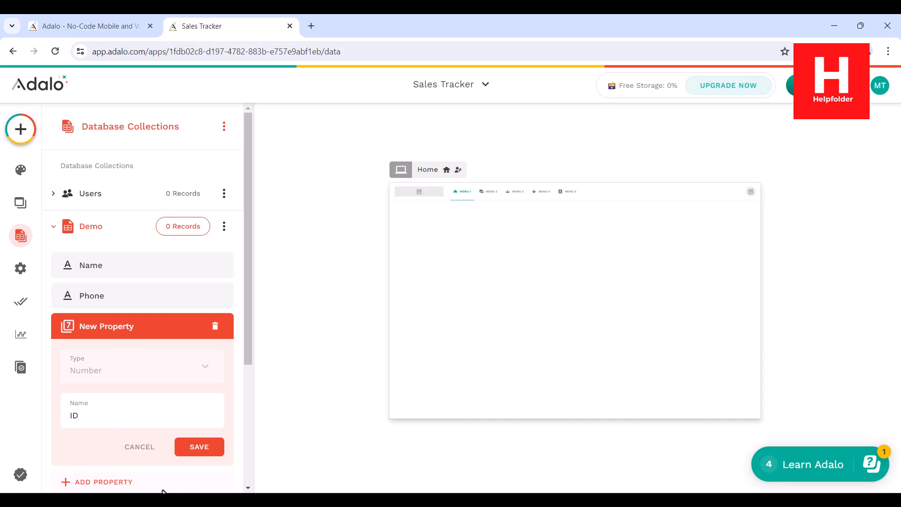
{"action": "left_click", "coordinate": [192, 452]}
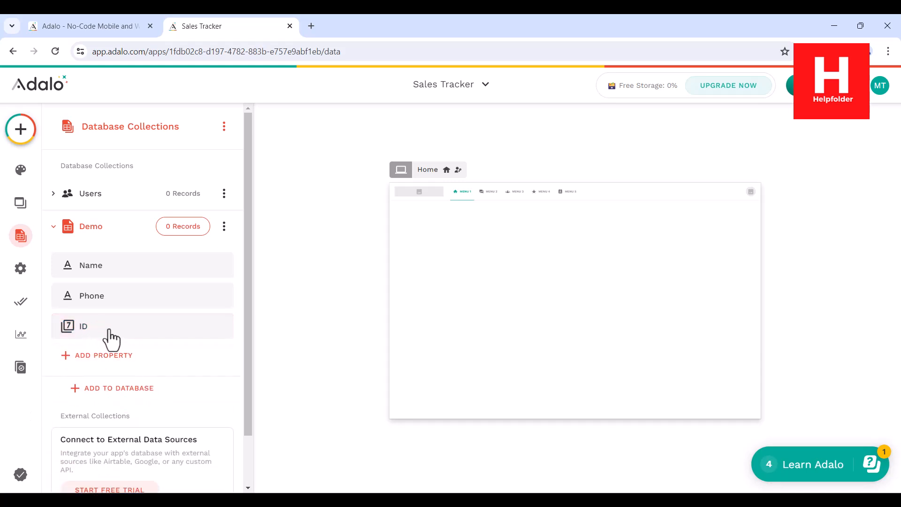
{"action": "left_click_drag", "start_coordinate": [111, 339], "coordinate": [113, 268]}
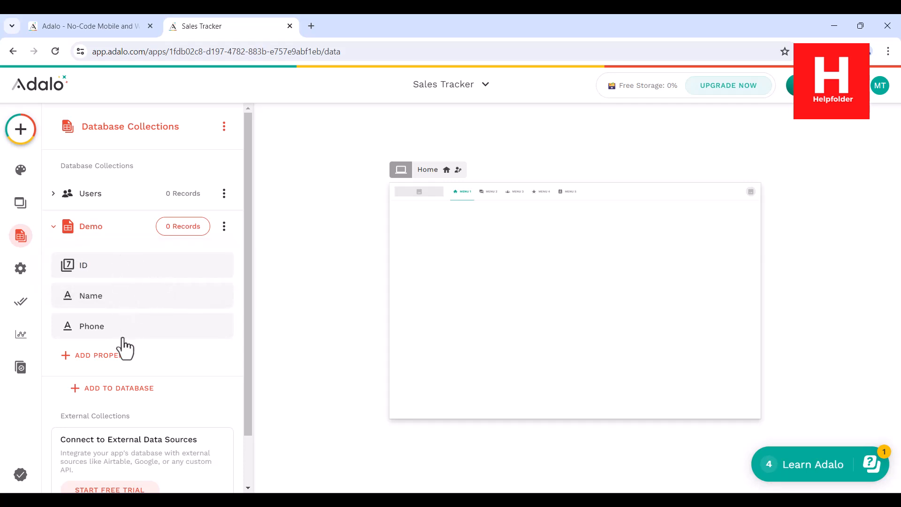
Step: View the Demo collection's records table, examine its columns, and close it
{"action": "left_click", "coordinate": [55, 228]}
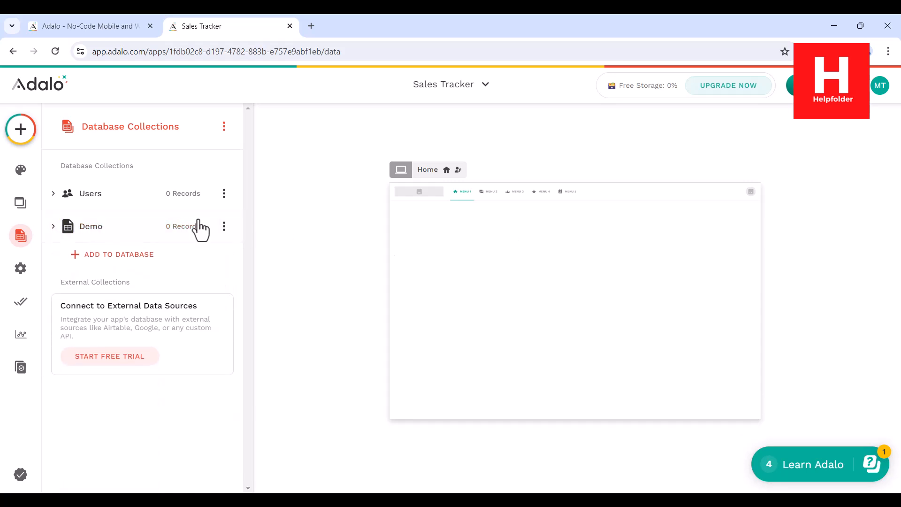
{"action": "left_click", "coordinate": [54, 229]}
{"action": "left_click", "coordinate": [224, 228]}
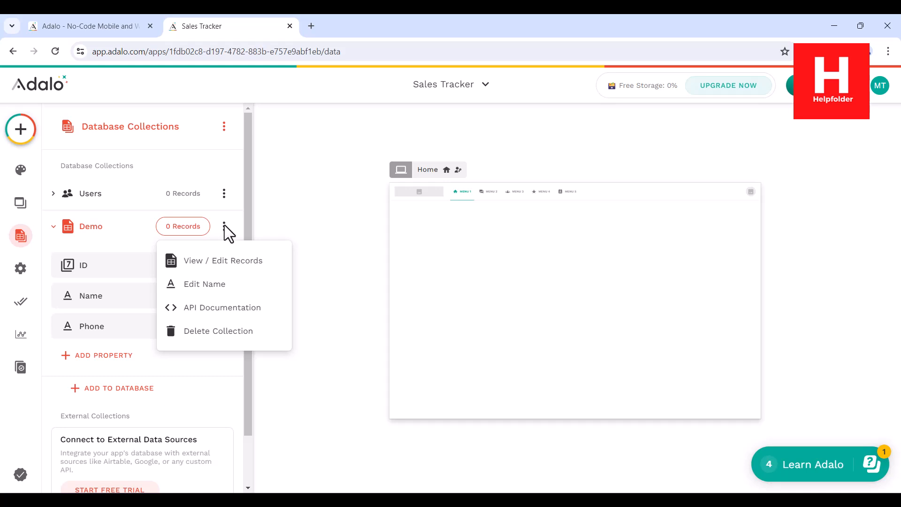
{"action": "left_click", "coordinate": [187, 263]}
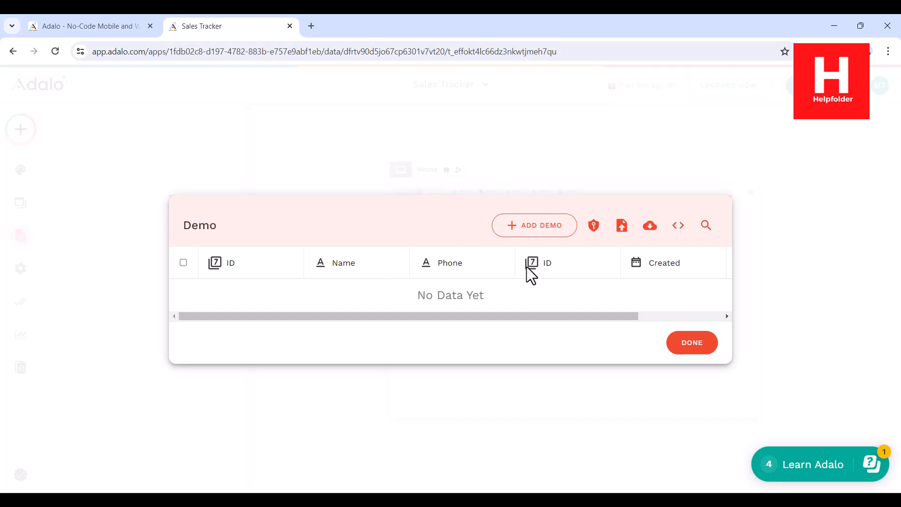
{"action": "left_click_drag", "start_coordinate": [629, 317], "coordinate": [446, 334]}
{"action": "left_click", "coordinate": [687, 345]}
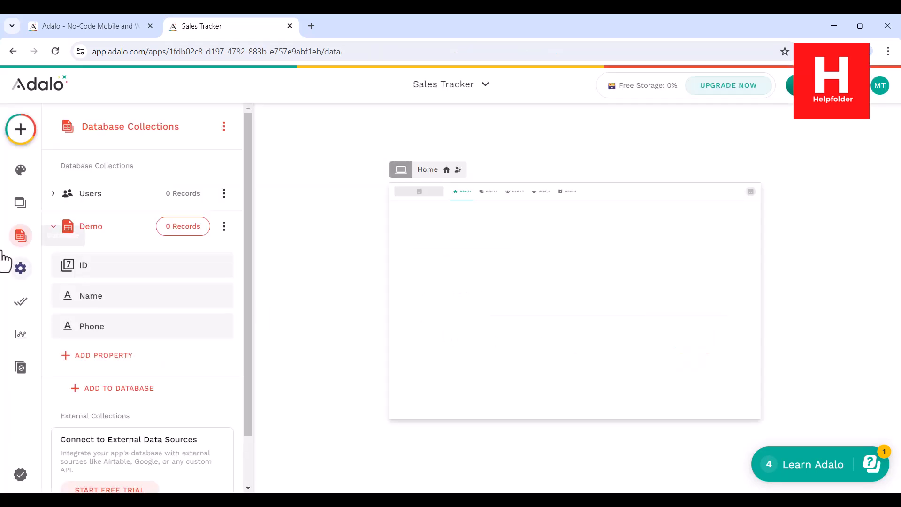
Step: Inspect the type and name settings of the Demo collection's ID property
{"action": "left_click", "coordinate": [206, 274]}
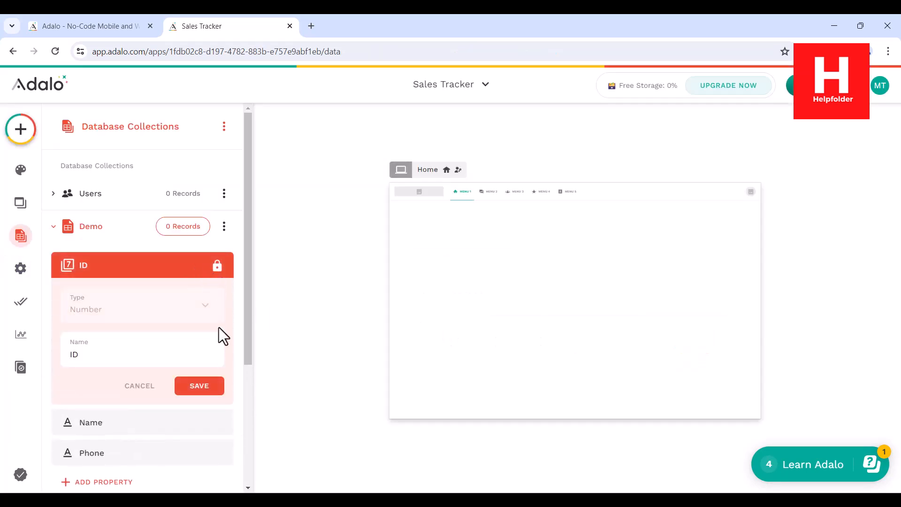
{"action": "left_click", "coordinate": [232, 265]}
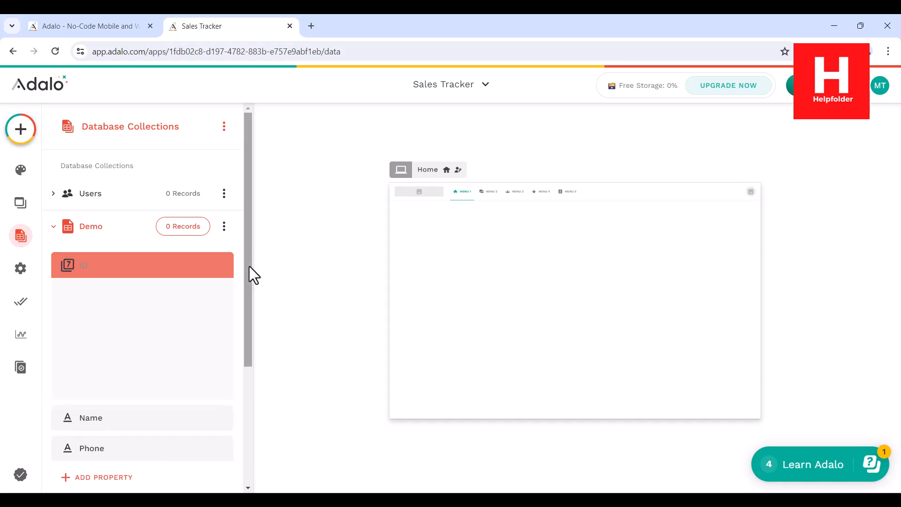
{"action": "left_click", "coordinate": [155, 274]}
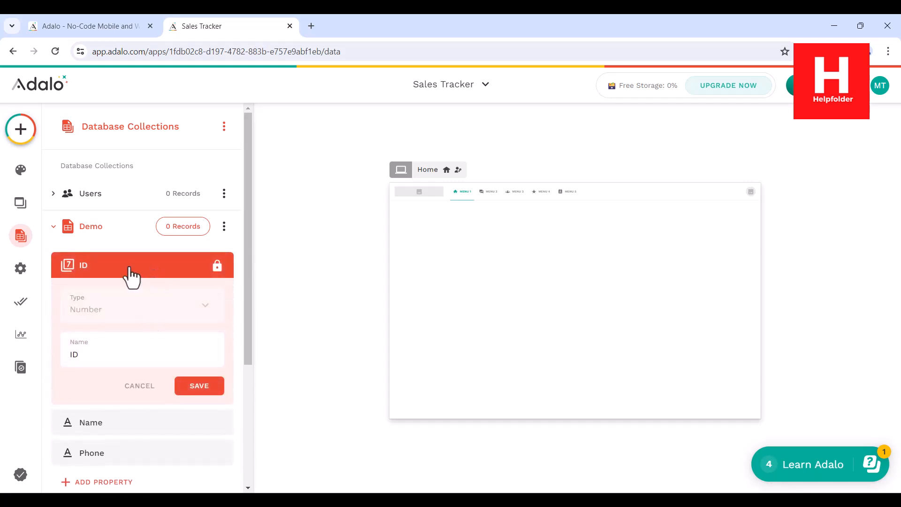
{"action": "right_click", "coordinate": [129, 268]}
{"action": "left_click", "coordinate": [113, 267]}
{"action": "left_click", "coordinate": [113, 265]}
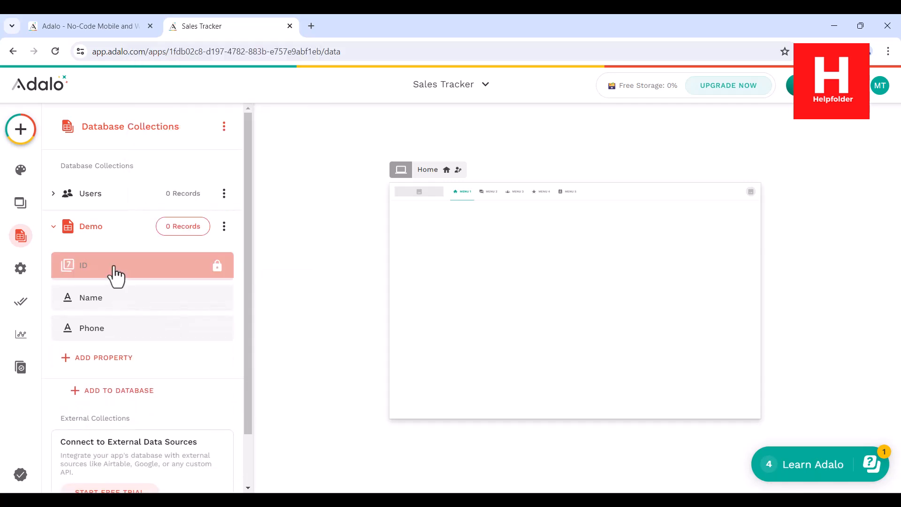
Step: Add a record to the Demo collection with ID 1000, the person's first name and a phone number
{"action": "left_click", "coordinate": [224, 226]}
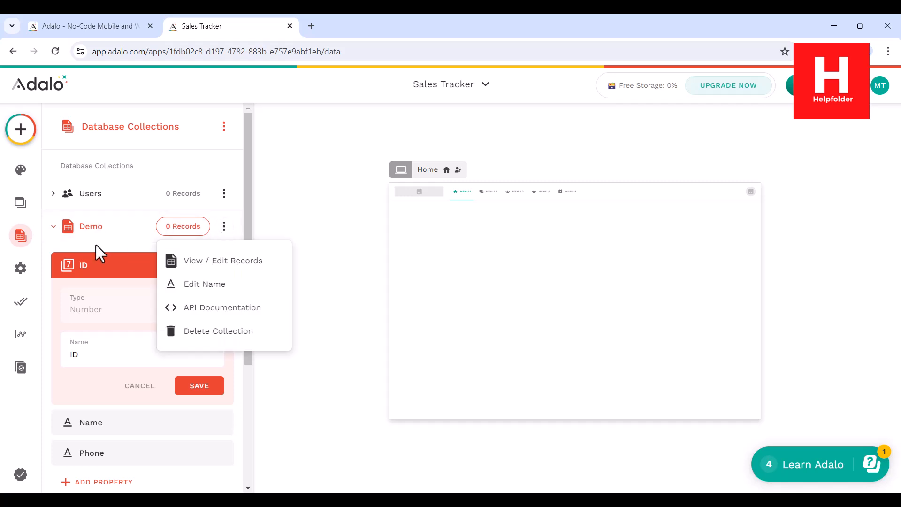
{"action": "left_click", "coordinate": [288, 262]}
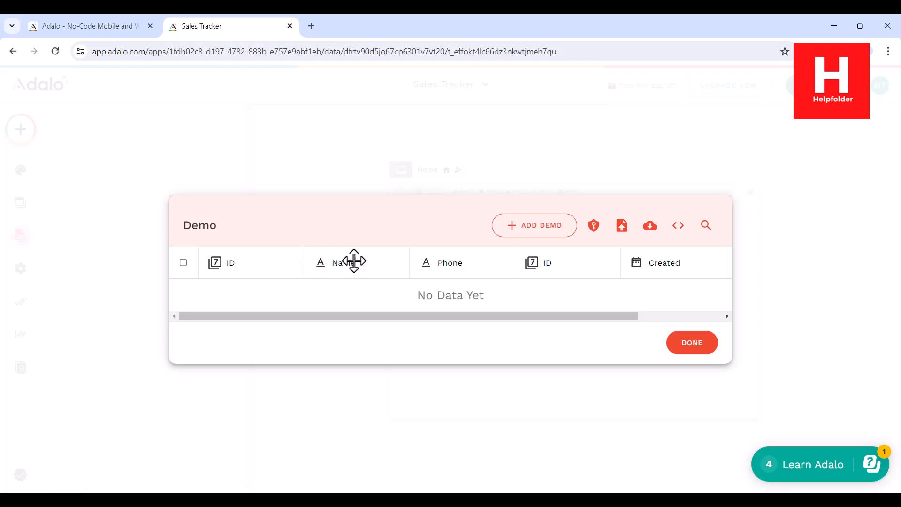
{"action": "right_click", "coordinate": [354, 262]}
{"action": "left_click", "coordinate": [347, 266]}
{"action": "left_click_drag", "start_coordinate": [587, 318], "coordinate": [674, 323]}
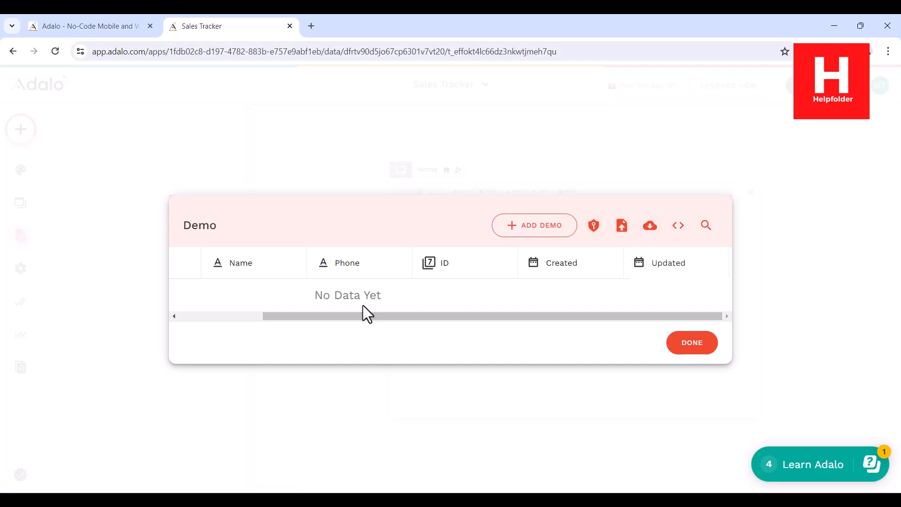
{"action": "left_click_drag", "start_coordinate": [366, 316], "coordinate": [125, 316]}
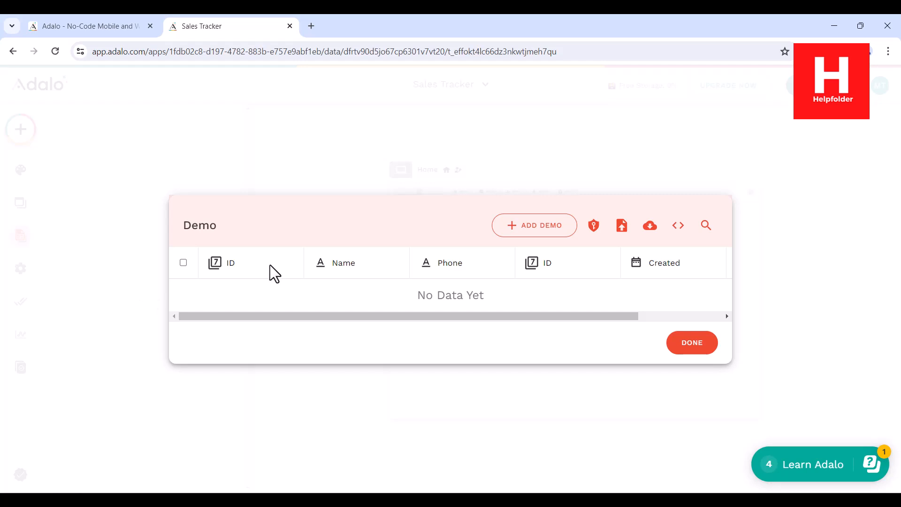
{"action": "left_click", "coordinate": [564, 230]}
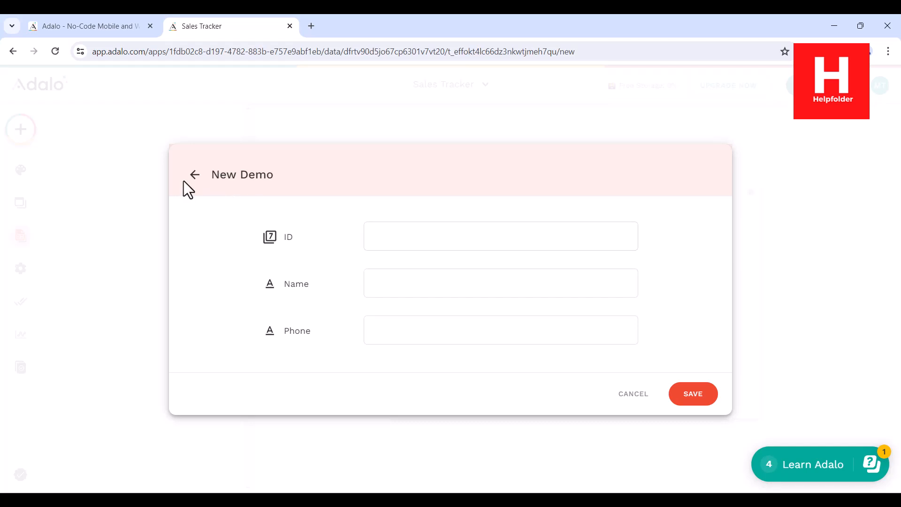
{"action": "left_click", "coordinate": [391, 234]}
{"action": "left_click", "coordinate": [695, 394]}
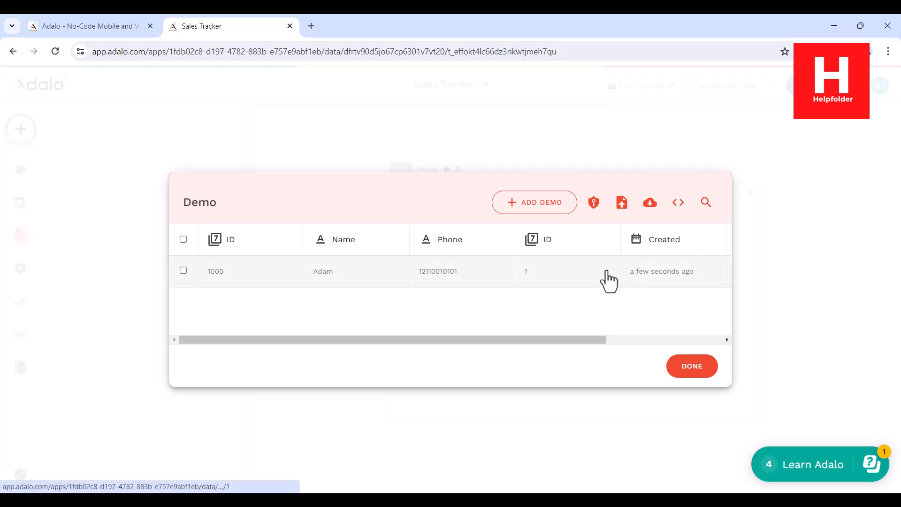
Step: Add a second Demo record with ID 1001, a first name and a phone number, and close the records table
{"action": "mouse_move", "coordinate": [590, 346]}
{"action": "left_mouse_down"}
{"action": "mouse_move", "coordinate": [670, 346]}
{"action": "mouse_move", "coordinate": [595, 343]}
{"action": "left_mouse_up"}
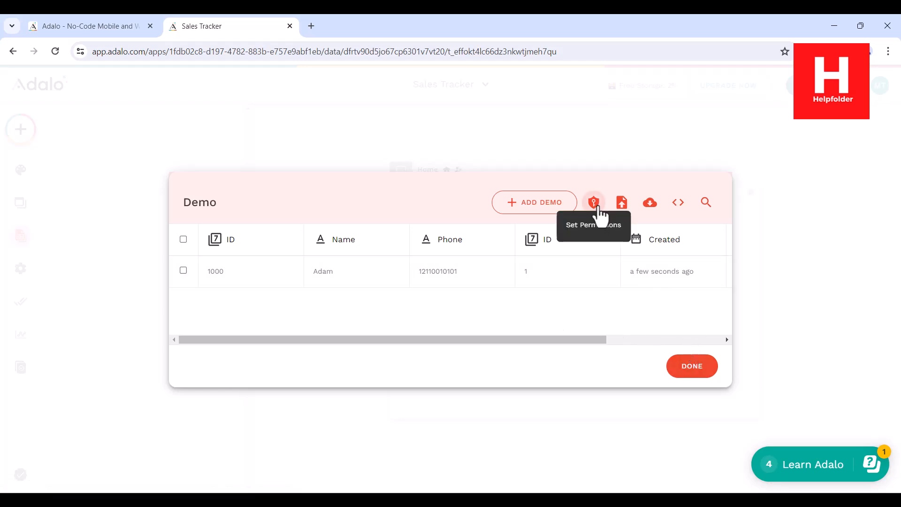
{"action": "left_click", "coordinate": [547, 210]}
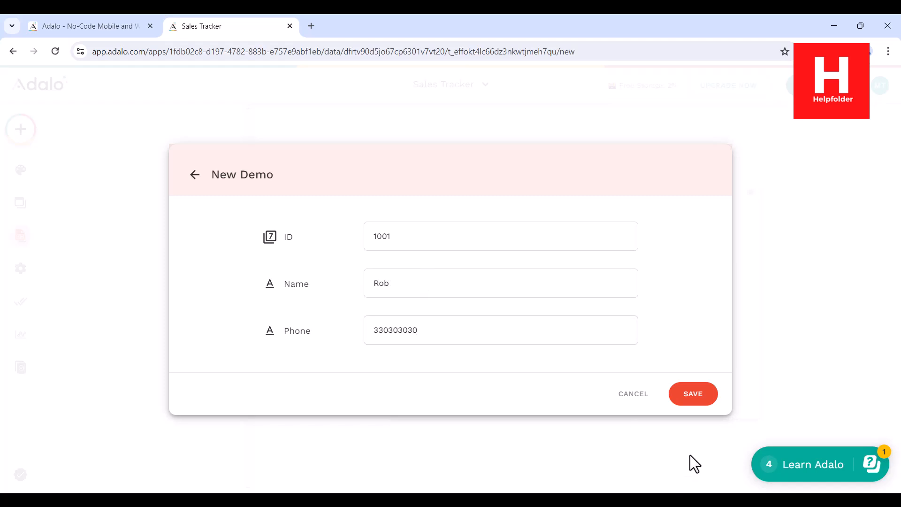
{"action": "left_click", "coordinate": [684, 393]}
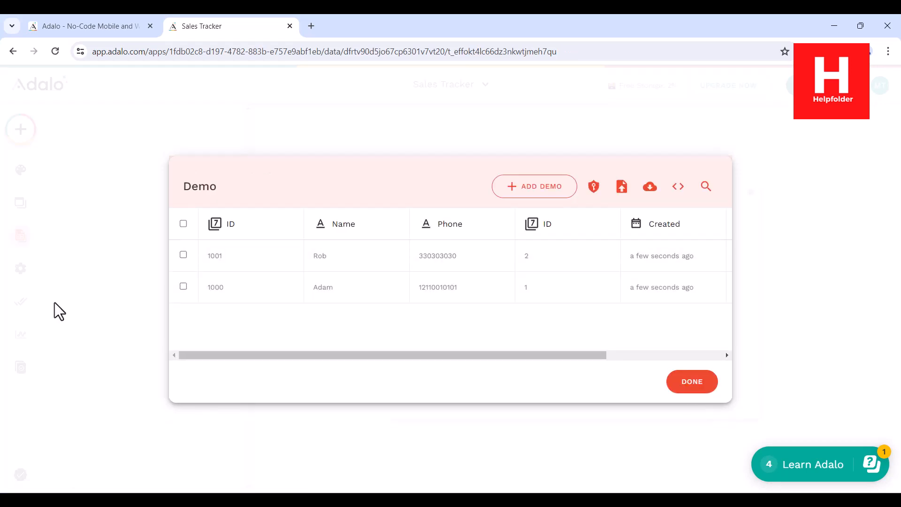
{"action": "left_click", "coordinate": [682, 389]}
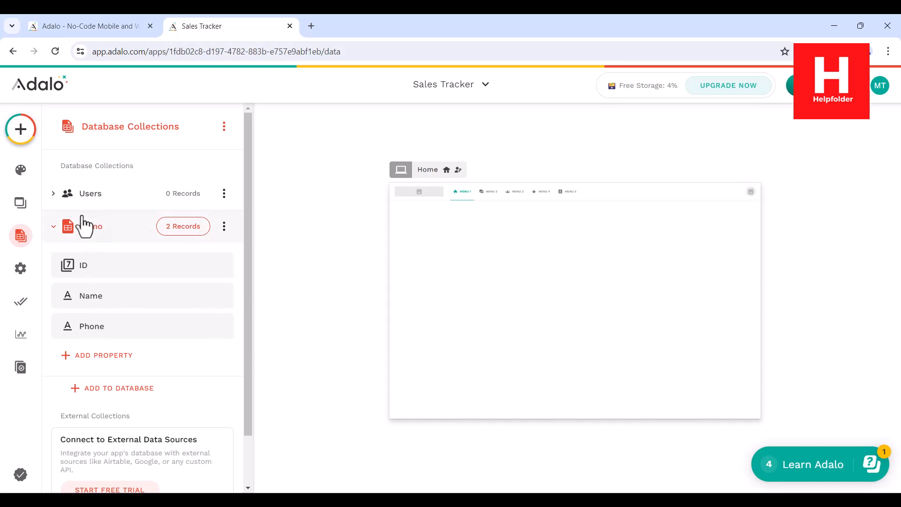
{"action": "left_click", "coordinate": [58, 229]}
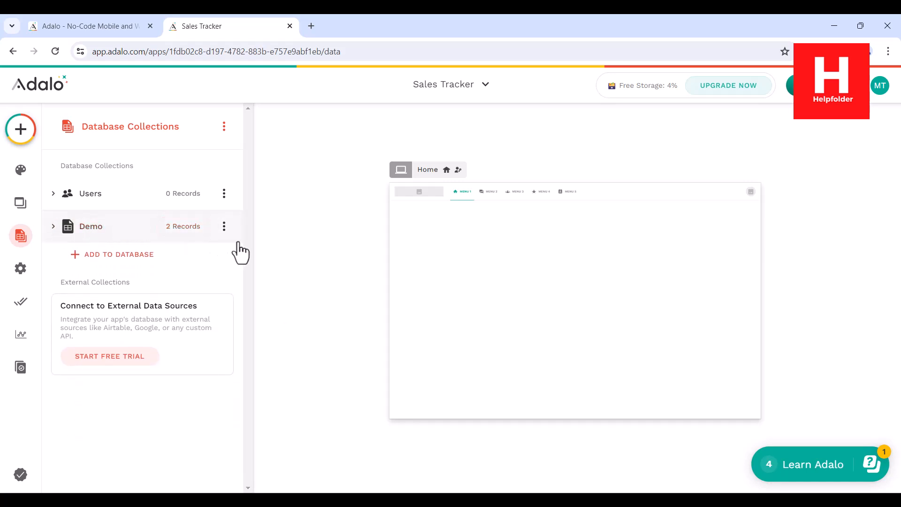
Step: Add a Simple List component to the Home screen and set it as a list of the Demo collection
{"action": "left_click", "coordinate": [20, 204]}
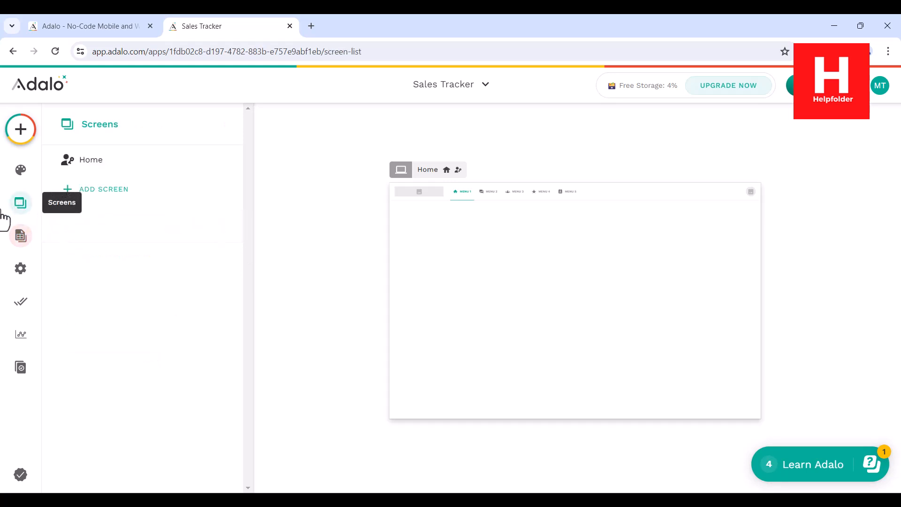
{"action": "left_click", "coordinate": [117, 169]}
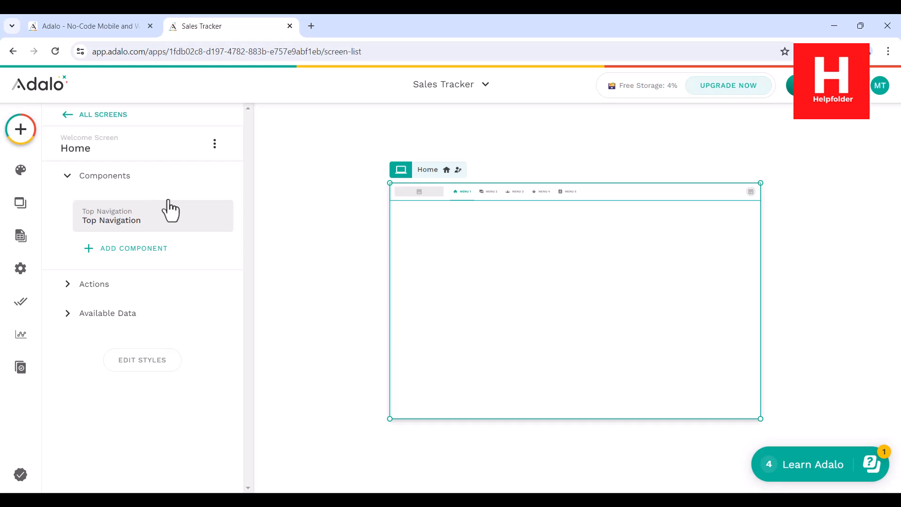
{"action": "left_click", "coordinate": [147, 249]}
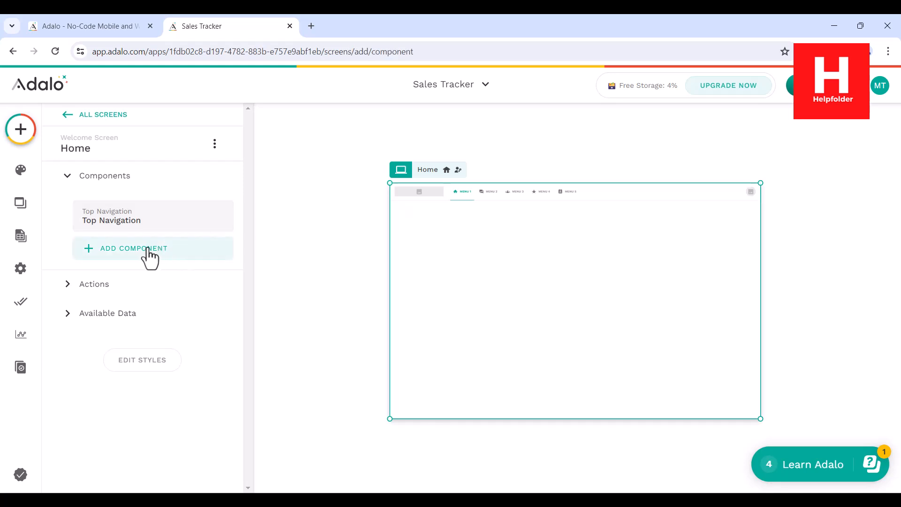
{"action": "left_click_drag", "start_coordinate": [247, 153], "coordinate": [246, 205]}
{"action": "left_click", "coordinate": [17, 235]}
{"action": "left_click_drag", "start_coordinate": [2, 236], "coordinate": [502, 267]}
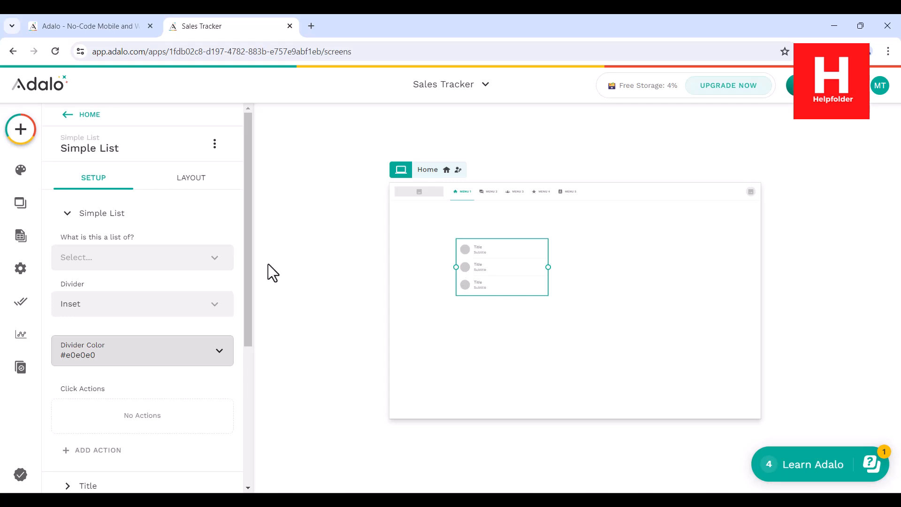
{"action": "left_click", "coordinate": [217, 258]}
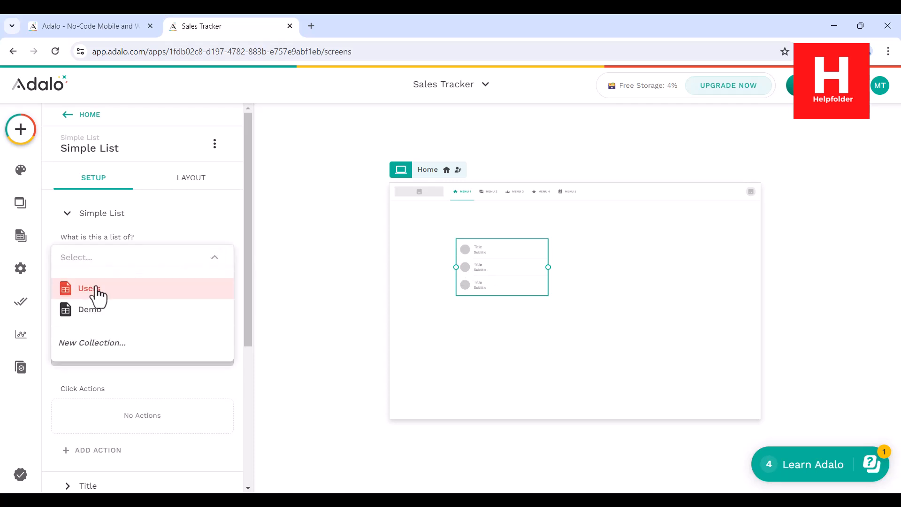
{"action": "left_click", "coordinate": [62, 313]}
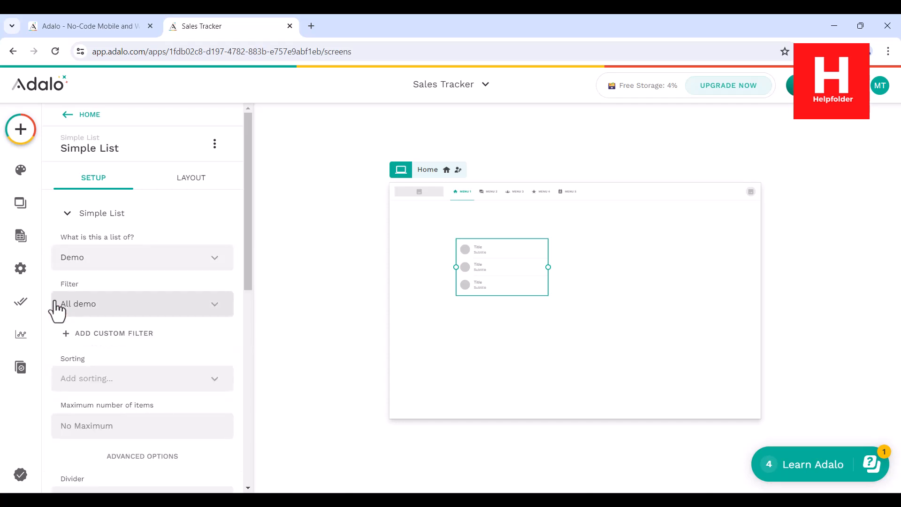
Step: Filter the Simple List to all demo records and sort it by ID from low to high
{"action": "left_click", "coordinate": [216, 306]}
{"action": "left_click", "coordinate": [110, 304]}
{"action": "left_click", "coordinate": [210, 306]}
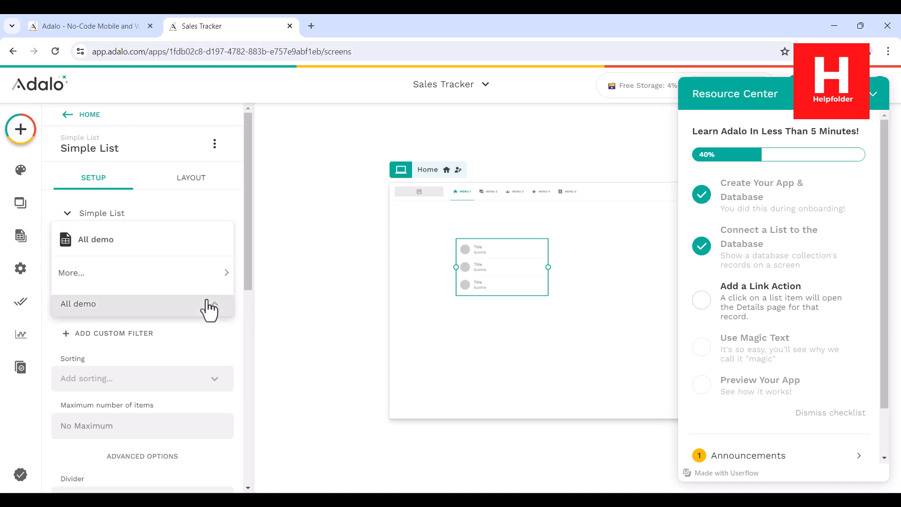
{"action": "left_click", "coordinate": [117, 245]}
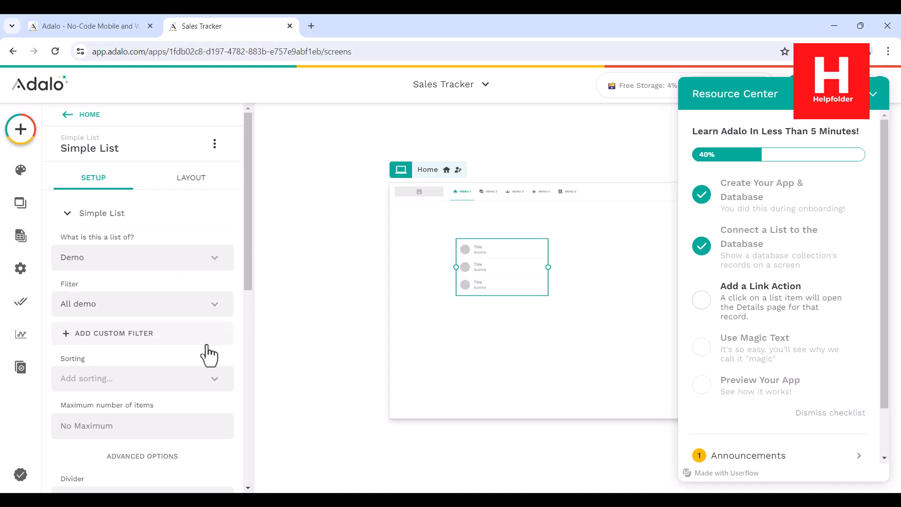
{"action": "scroll", "coordinate": [209, 352], "scroll_direction": "down", "scroll_amount": 1}
{"action": "scroll", "coordinate": [209, 350], "scroll_direction": "up", "scroll_amount": 1}
{"action": "left_click", "coordinate": [217, 375]}
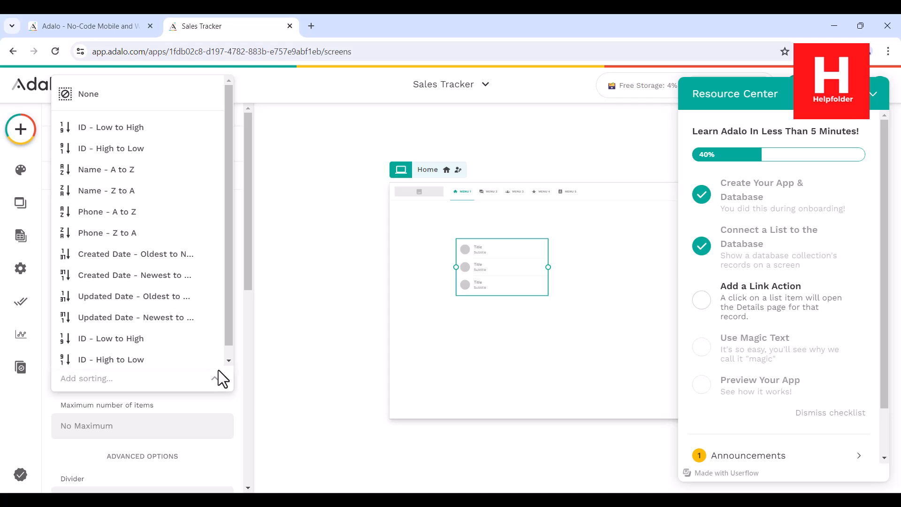
{"action": "left_click", "coordinate": [172, 134]}
Step: Widen the Simple List to nearly twice its width and move it to the upper-left area of the Home screen, below the navigation bar
{"action": "scroll", "coordinate": [235, 345], "scroll_direction": "down", "scroll_amount": 4}
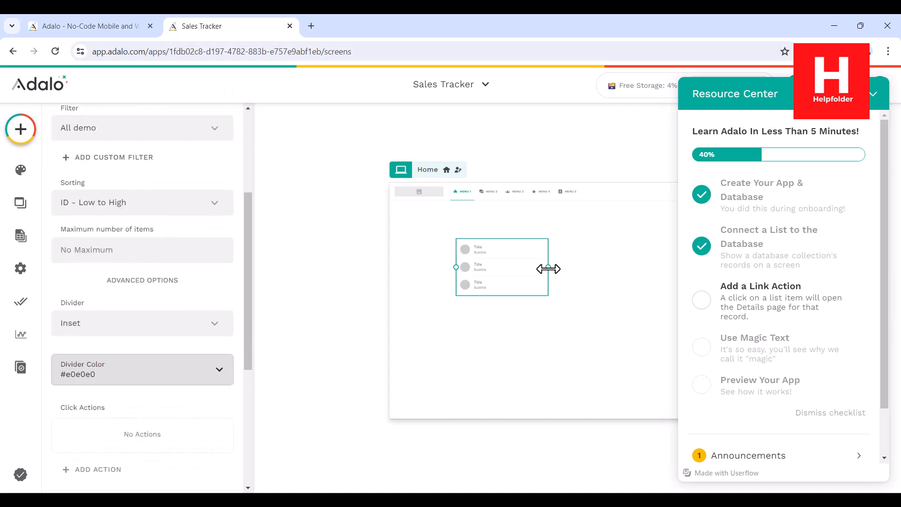
{"action": "left_click_drag", "start_coordinate": [547, 267], "coordinate": [634, 269]}
{"action": "left_click_drag", "start_coordinate": [536, 269], "coordinate": [491, 247]}
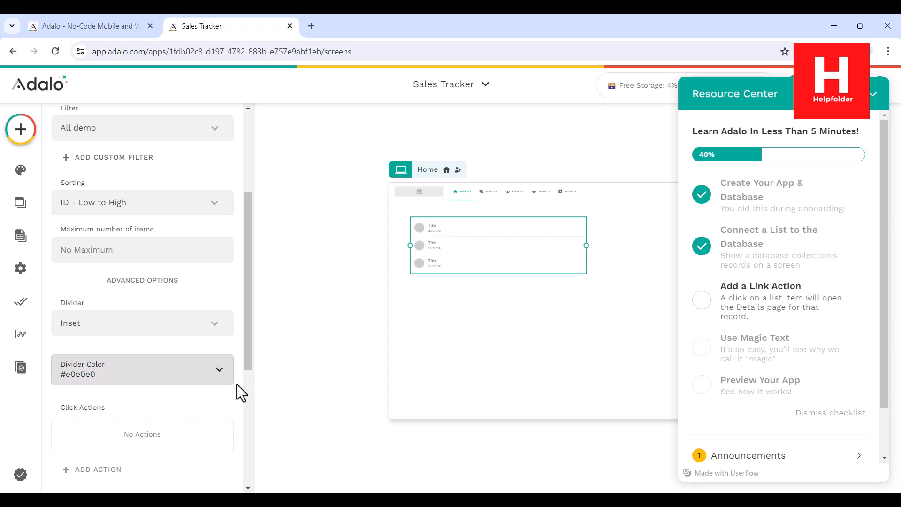
{"action": "scroll", "coordinate": [237, 384], "scroll_direction": "down", "scroll_amount": 4}
{"action": "left_click", "coordinate": [350, 291]}
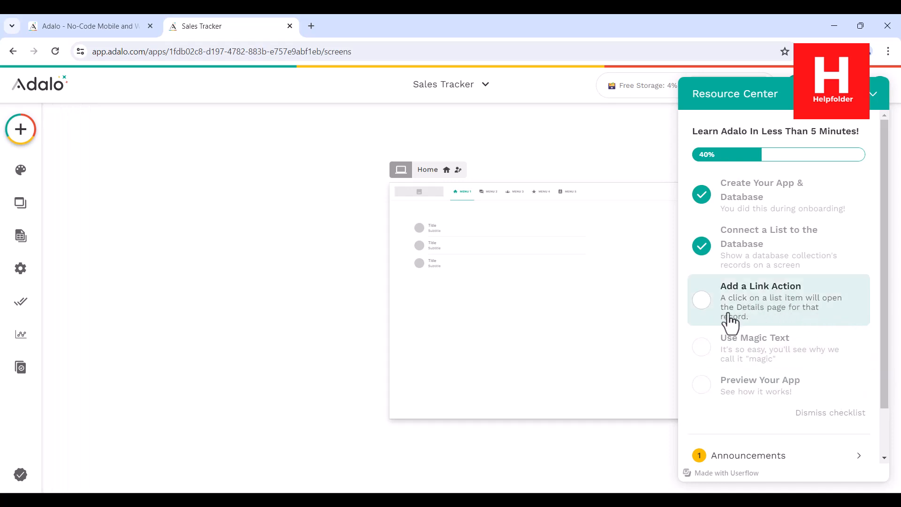
Step: Close the Resource Center checklist, preview the Sales Tracker app in the browser, and return to the editor
{"action": "scroll", "coordinate": [820, 321], "scroll_direction": "down", "scroll_amount": 2}
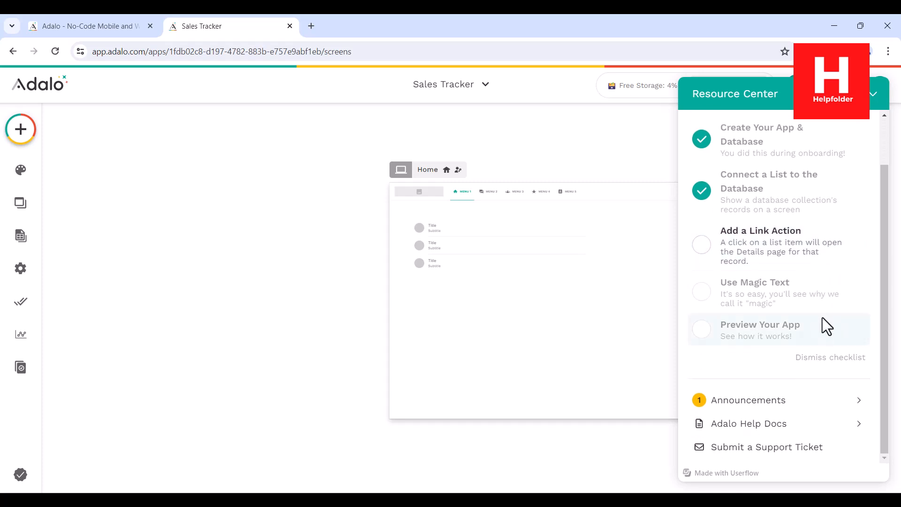
{"action": "left_click", "coordinate": [876, 96]}
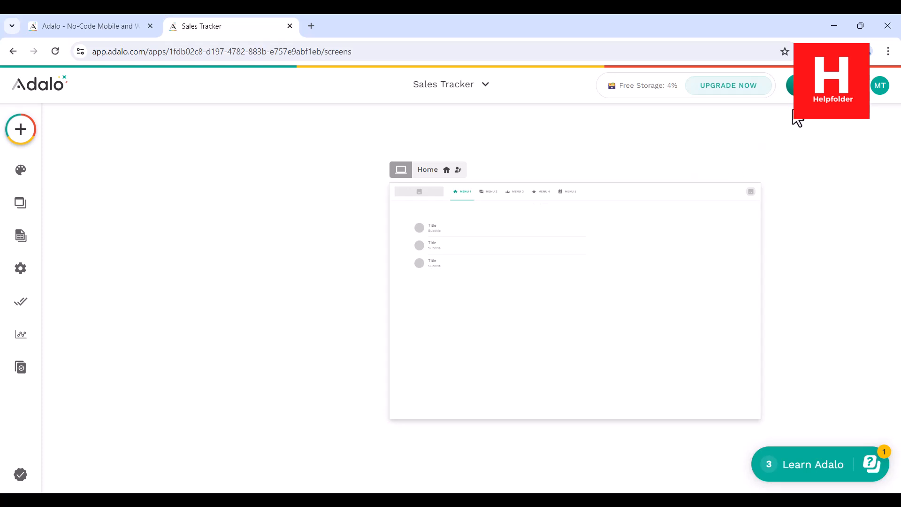
{"action": "left_click", "coordinate": [798, 86]}
{"action": "left_click", "coordinate": [775, 129]}
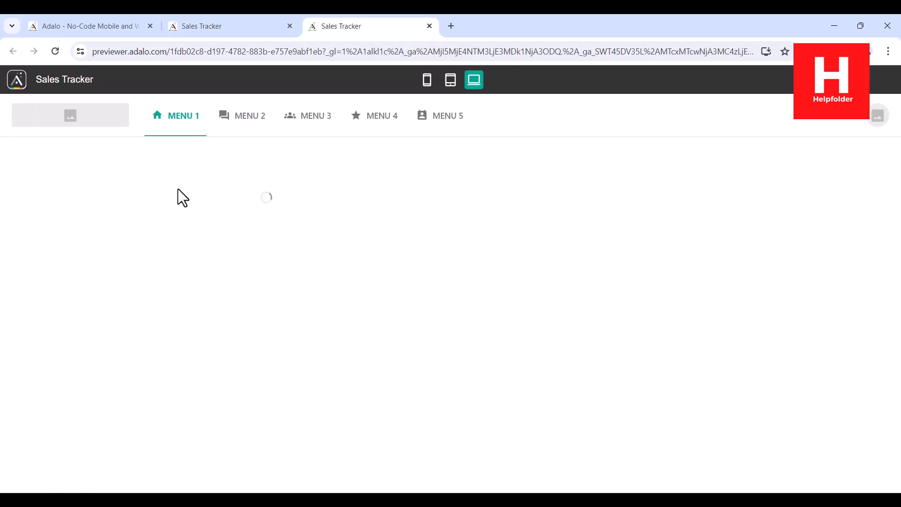
{"action": "key", "text": "ctrl+w"}
Step: Set the Home screen list's sorting to ID - Low to High again
{"action": "scroll", "coordinate": [236, 327], "scroll_direction": "down", "scroll_amount": 3}
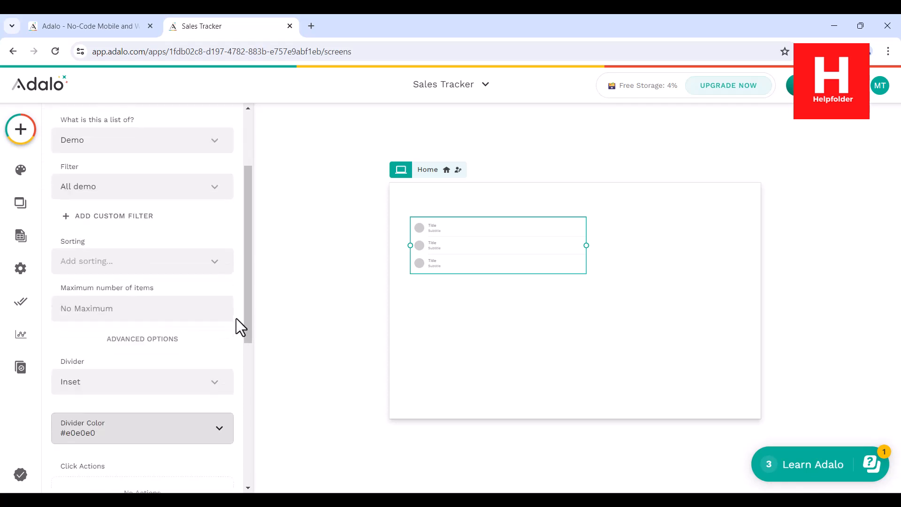
{"action": "left_click", "coordinate": [214, 270]}
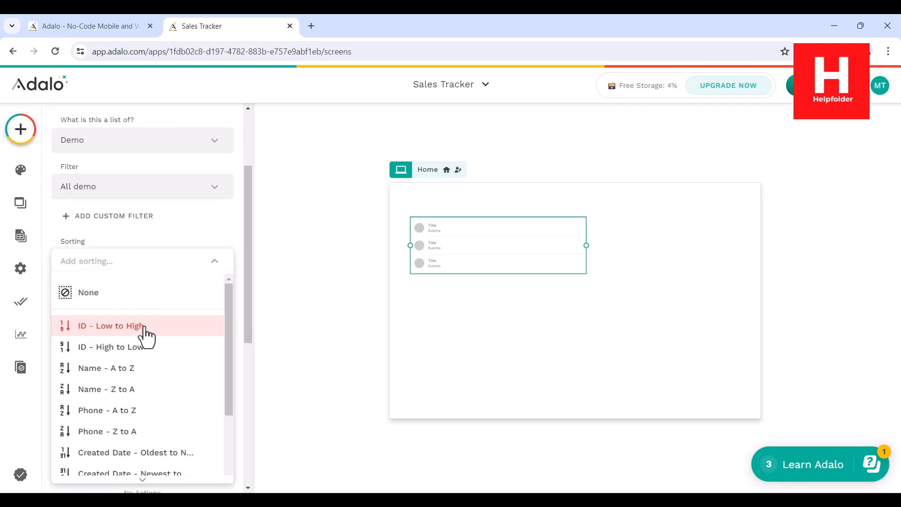
{"action": "left_click", "coordinate": [140, 329]}
{"action": "scroll", "coordinate": [196, 310], "scroll_direction": "down", "scroll_amount": 3}
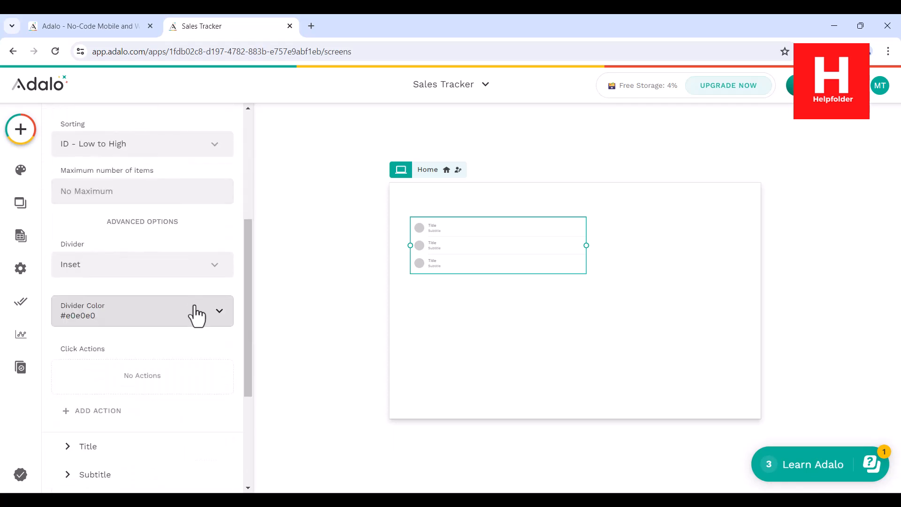
{"action": "scroll", "coordinate": [201, 322], "scroll_direction": "down", "scroll_amount": 3}
{"action": "scroll", "coordinate": [199, 322], "scroll_direction": "down", "scroll_amount": 1}
{"action": "scroll", "coordinate": [199, 322], "scroll_direction": "up", "scroll_amount": 4}
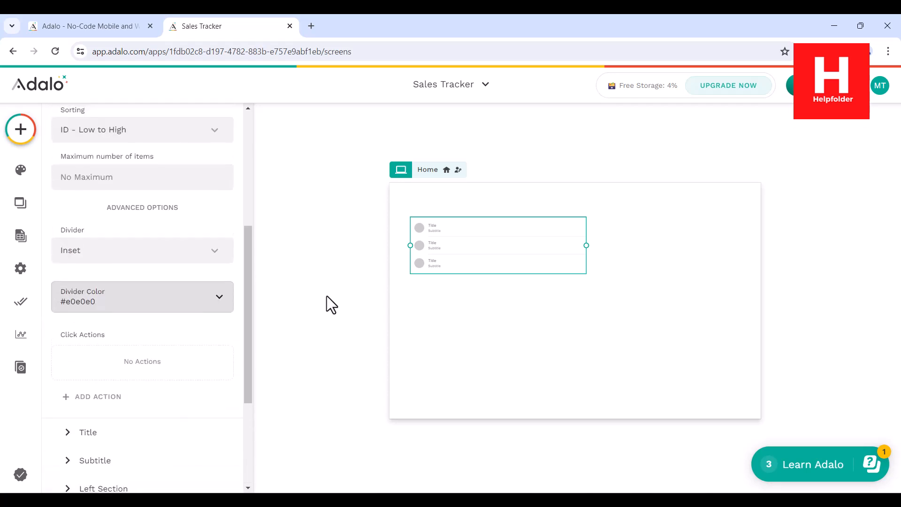
{"action": "scroll", "coordinate": [326, 293], "scroll_direction": "up", "scroll_amount": 1}
{"action": "scroll", "coordinate": [327, 293], "scroll_direction": "down", "scroll_amount": 1}
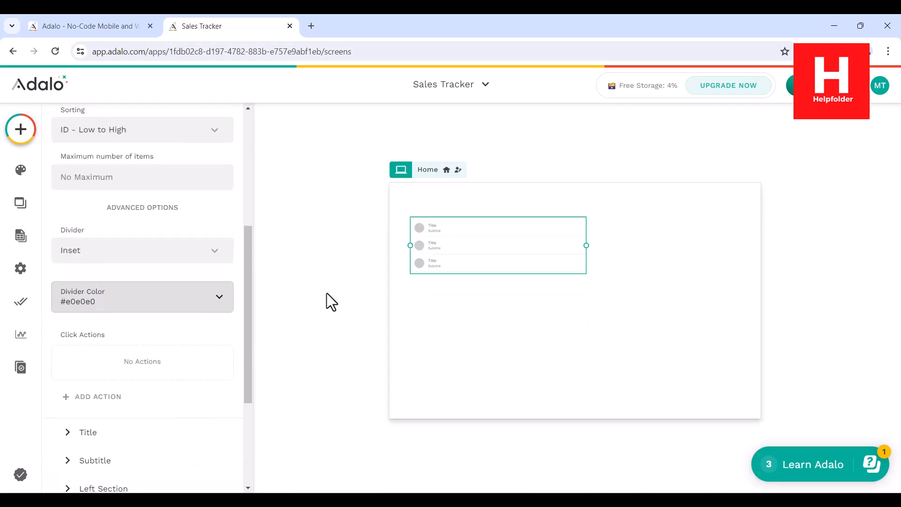